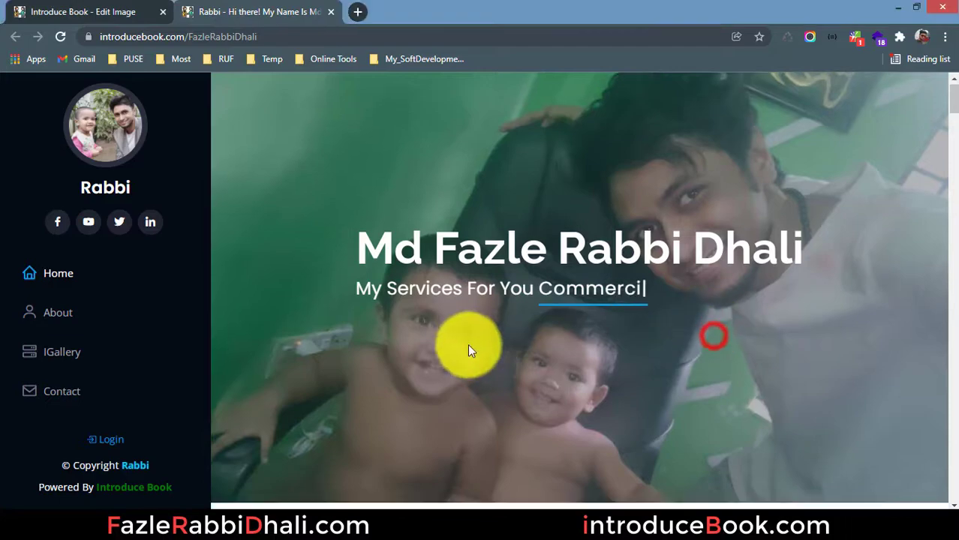
Browse the public profile page and page through the image slider above the Contact section.
{"action": "scroll", "coordinate": [443, 328], "scroll_direction": "down", "scroll_amount": 20}
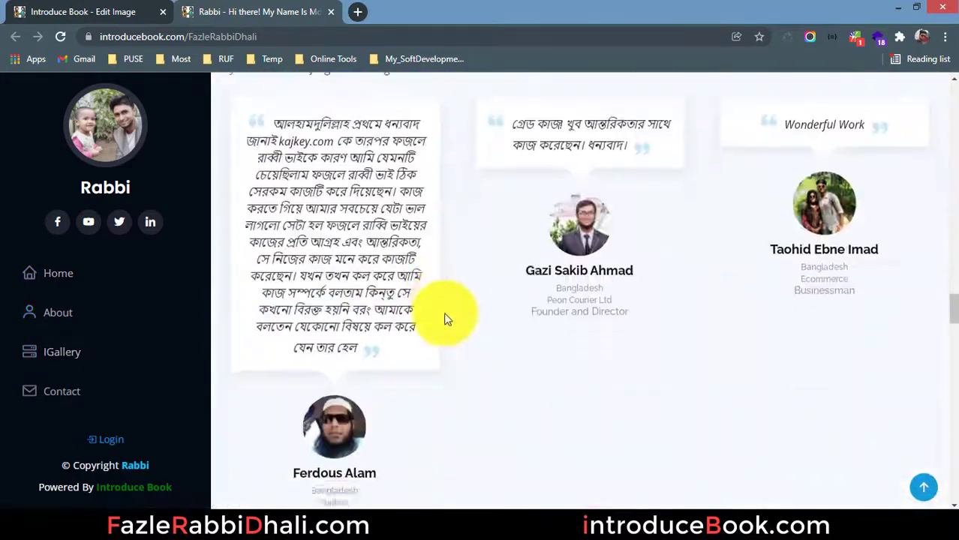
{"action": "scroll", "coordinate": [443, 312], "scroll_direction": "up", "scroll_amount": 4}
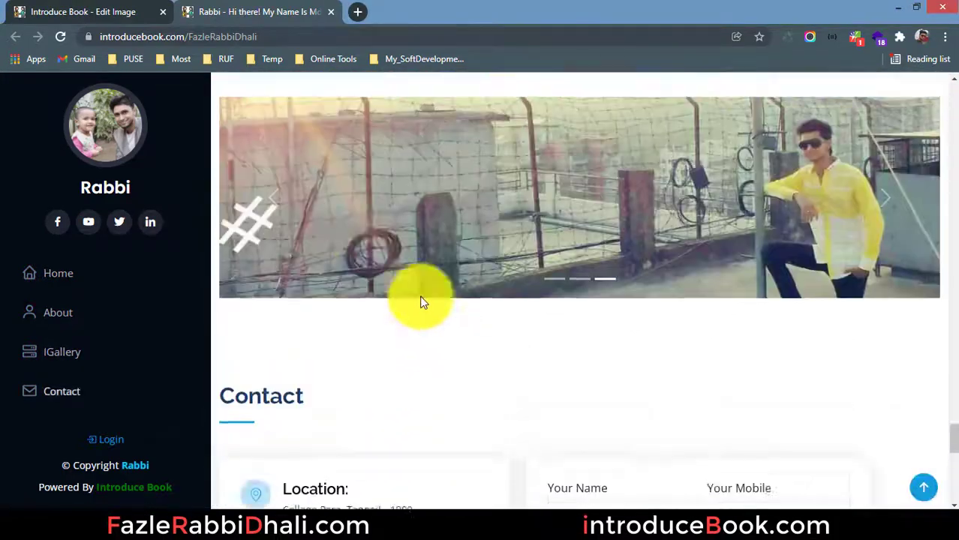
{"action": "left_click", "coordinate": [897, 359]}
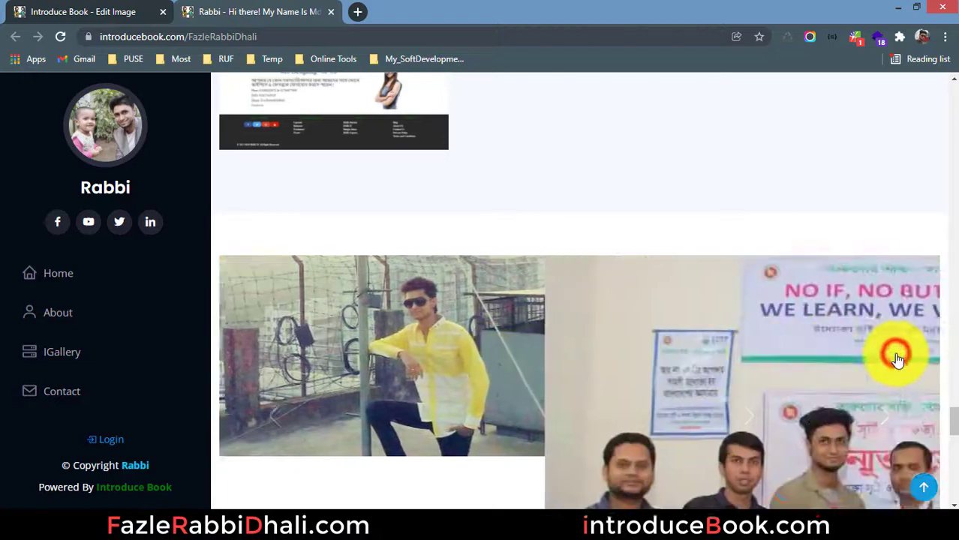
{"action": "scroll", "coordinate": [878, 368], "scroll_direction": "down", "scroll_amount": 1}
{"action": "left_click", "coordinate": [887, 346]}
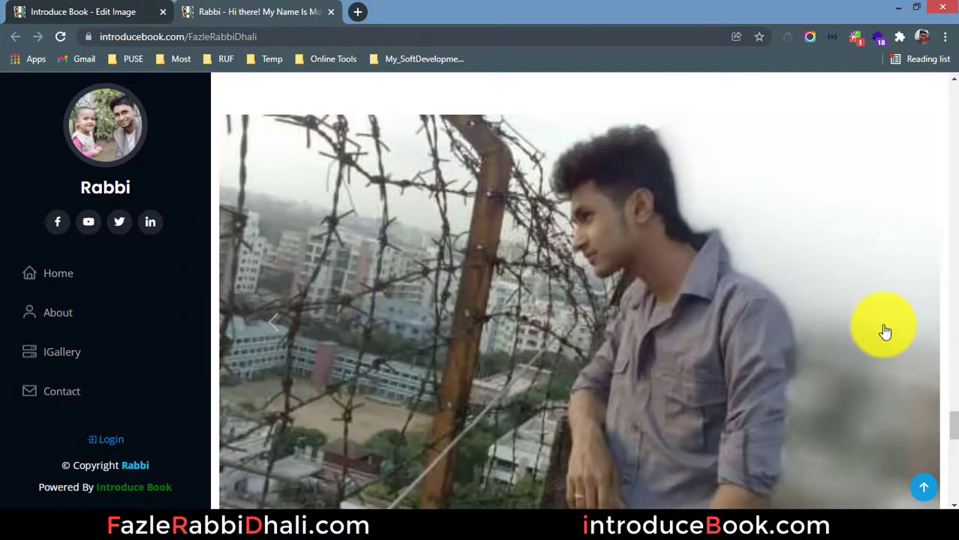
{"action": "left_click", "coordinate": [884, 329]}
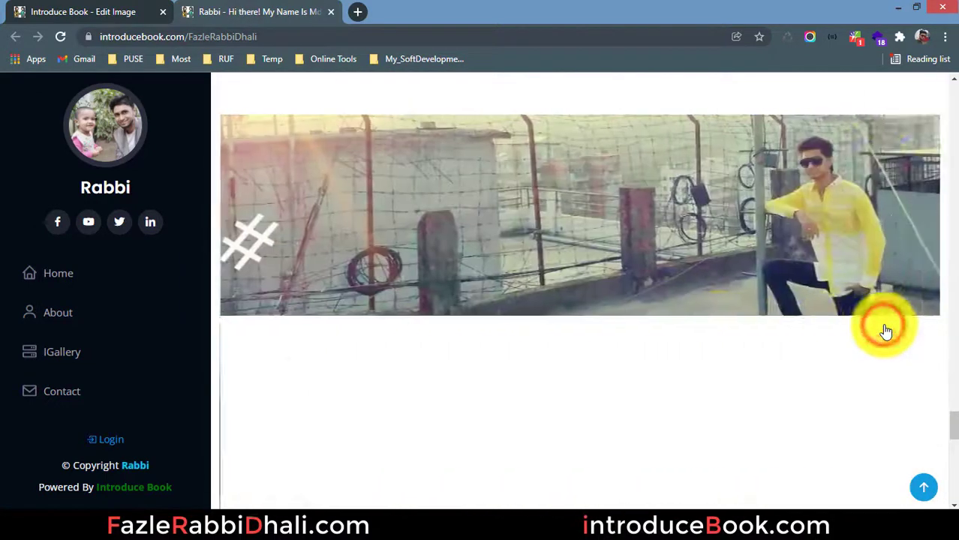
{"action": "scroll", "coordinate": [735, 360], "scroll_direction": "up", "scroll_amount": 3}
{"action": "scroll", "coordinate": [864, 311], "scroll_direction": "down", "scroll_amount": 2}
{"action": "left_click", "coordinate": [881, 298]}
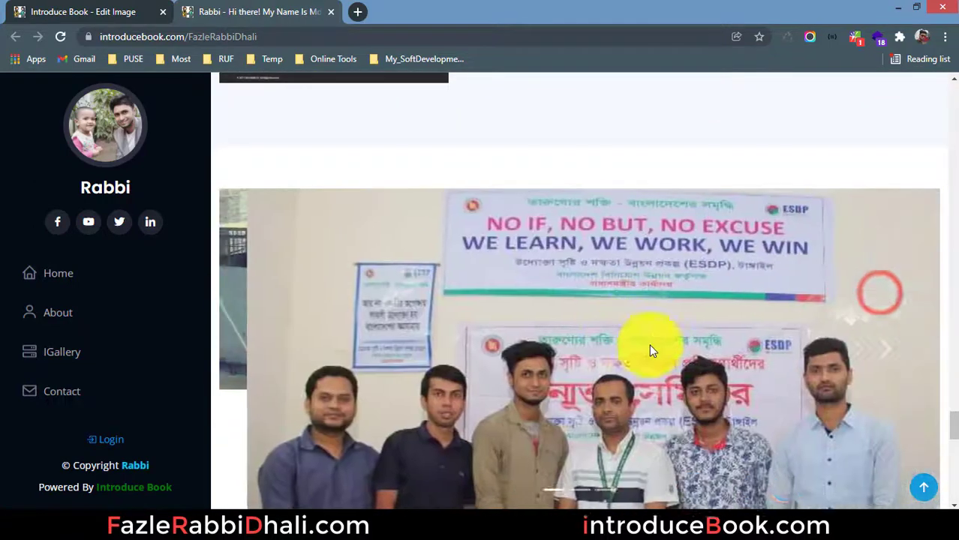
{"action": "scroll", "coordinate": [733, 360], "scroll_direction": "down", "scroll_amount": 2}
{"action": "left_click", "coordinate": [893, 210]}
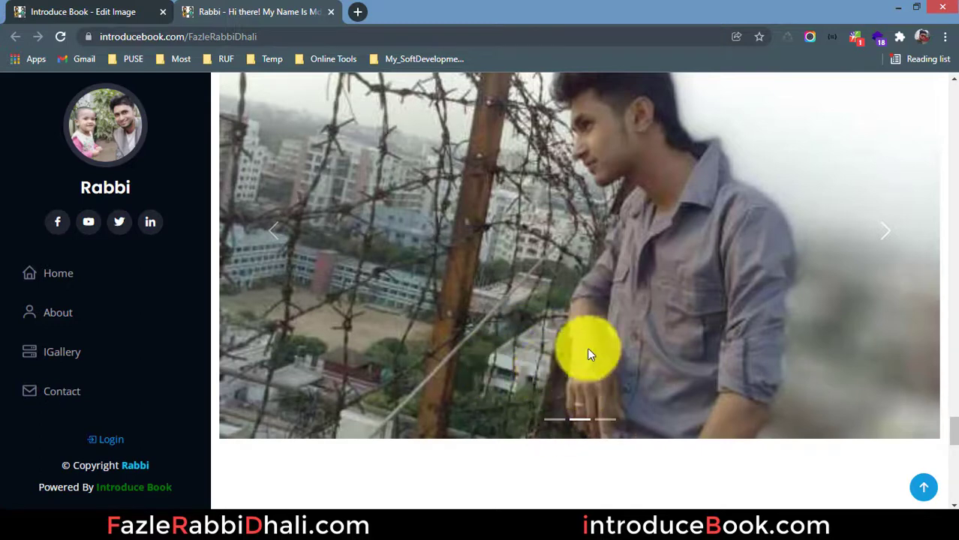
{"action": "scroll", "coordinate": [675, 315], "scroll_direction": "up", "scroll_amount": 1}
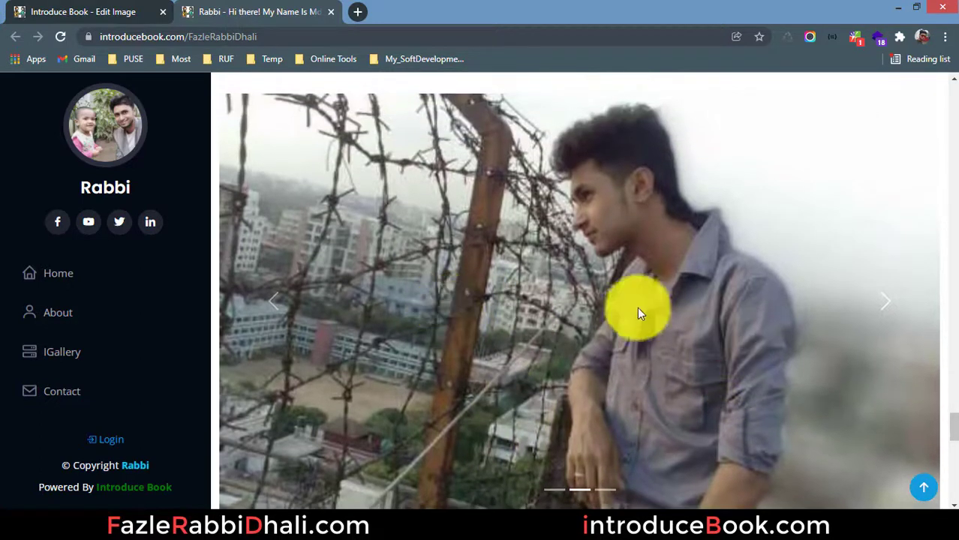
{"action": "left_click", "coordinate": [886, 304]}
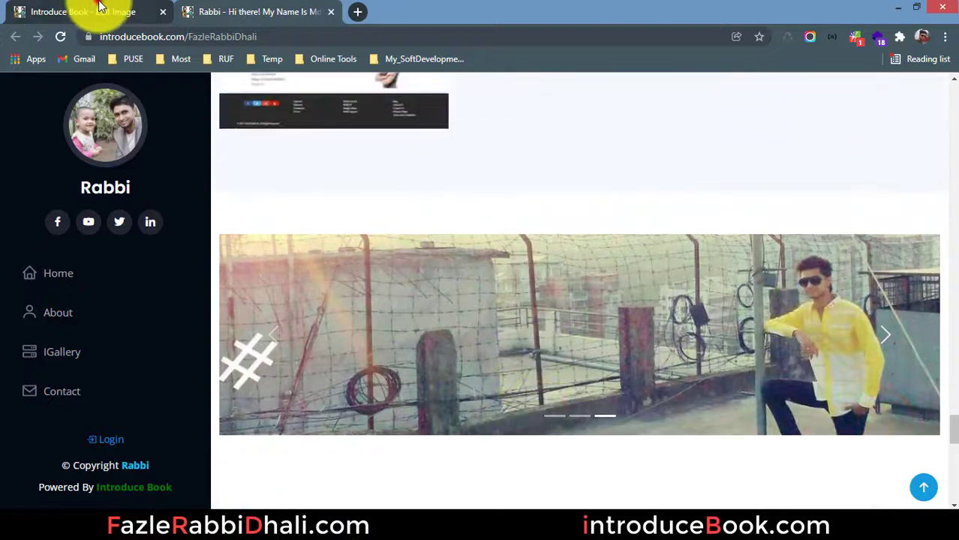
Return to the profile dashboard, log in with the mobile number and account password, and open the slider editing page.
{"action": "left_click", "coordinate": [99, 9]}
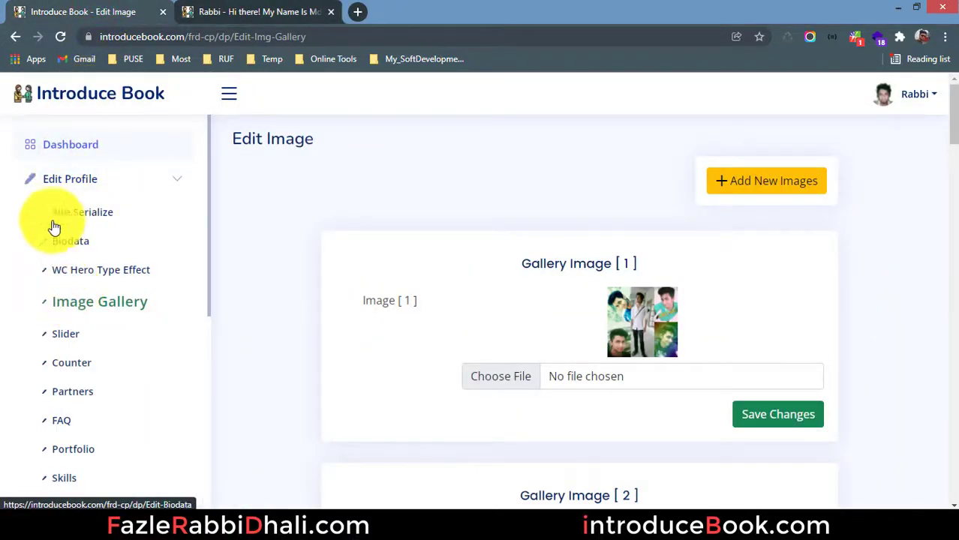
{"action": "scroll", "coordinate": [57, 271], "scroll_direction": "down", "scroll_amount": 2}
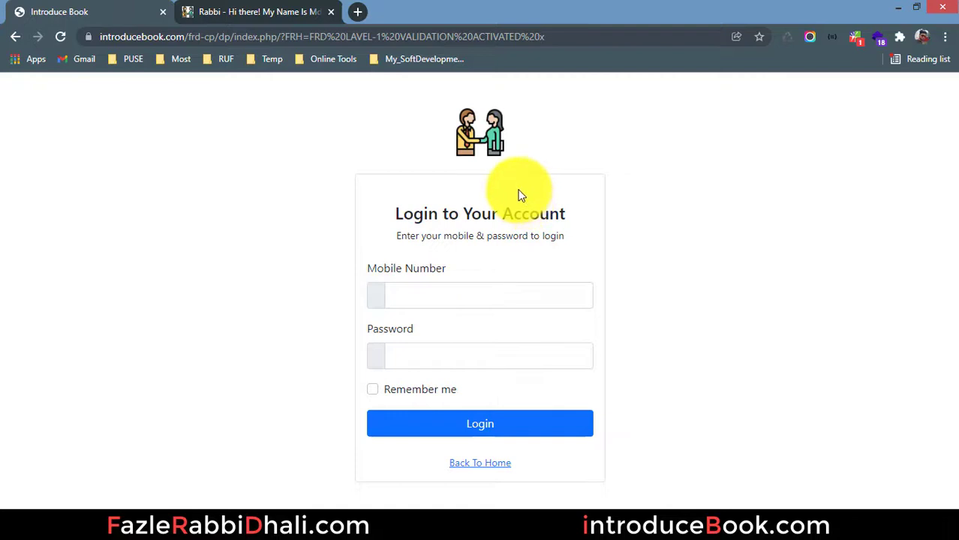
{"action": "left_click", "coordinate": [417, 300]}
{"action": "left_click", "coordinate": [424, 346]}
{"action": "left_click", "coordinate": [423, 354]}
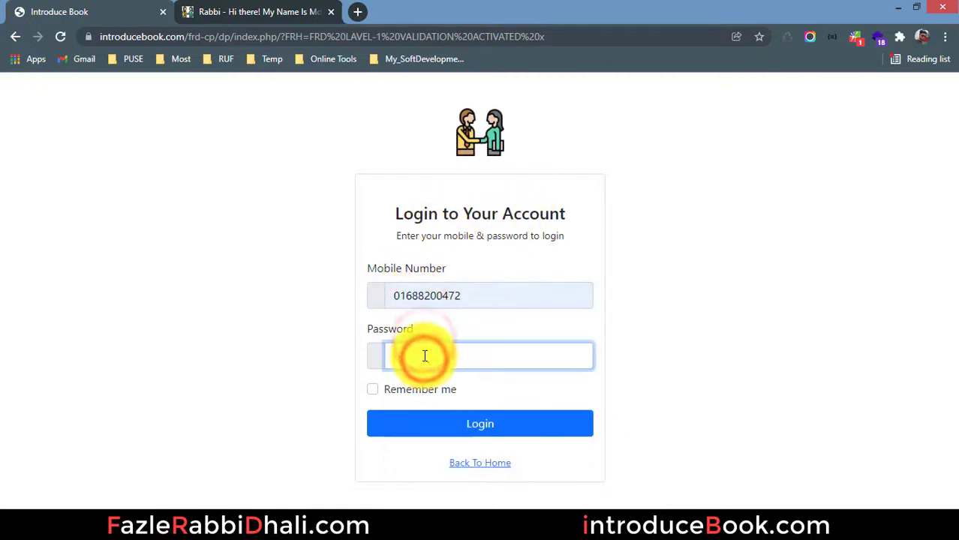
{"action": "left_click", "coordinate": [439, 421]}
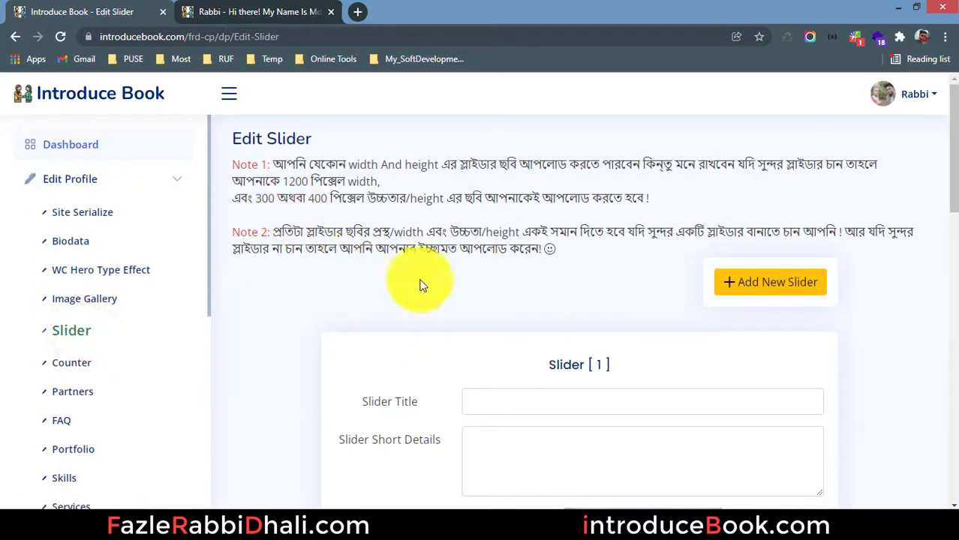
Examine the title, short details and image fields of the three slider entries, and compare them with the slider on the public page.
{"action": "scroll", "coordinate": [486, 291], "scroll_direction": "down", "scroll_amount": 3}
{"action": "scroll", "coordinate": [561, 285], "scroll_direction": "down", "scroll_amount": 10}
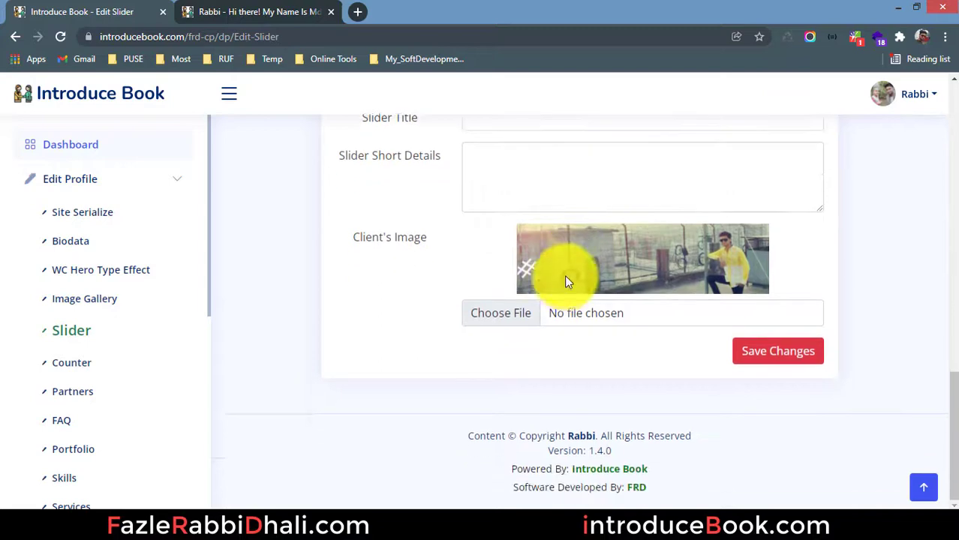
{"action": "scroll", "coordinate": [567, 279], "scroll_direction": "up", "scroll_amount": 7}
{"action": "scroll", "coordinate": [567, 280], "scroll_direction": "up", "scroll_amount": 4}
{"action": "left_click_drag", "start_coordinate": [552, 219], "coordinate": [642, 213]}
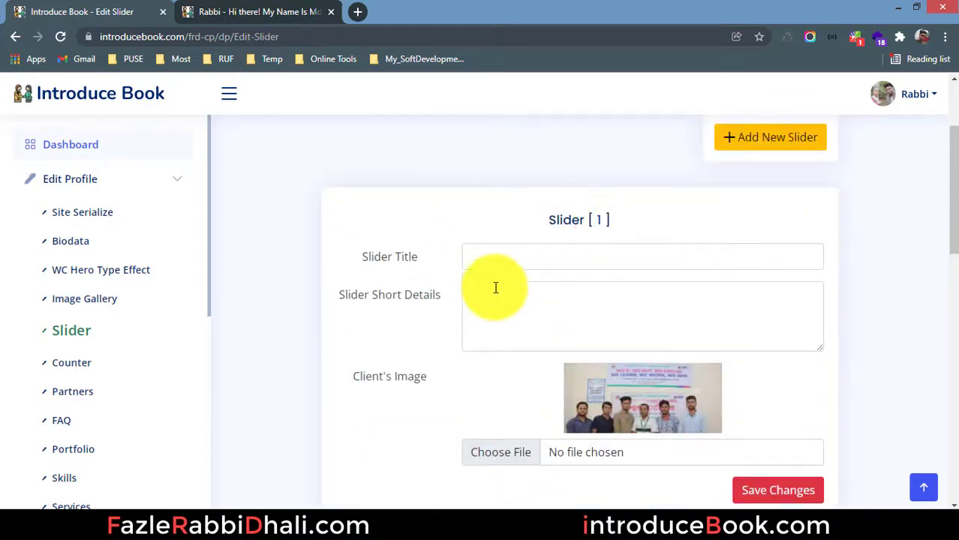
{"action": "left_click", "coordinate": [492, 258]}
{"action": "left_click", "coordinate": [350, 309]}
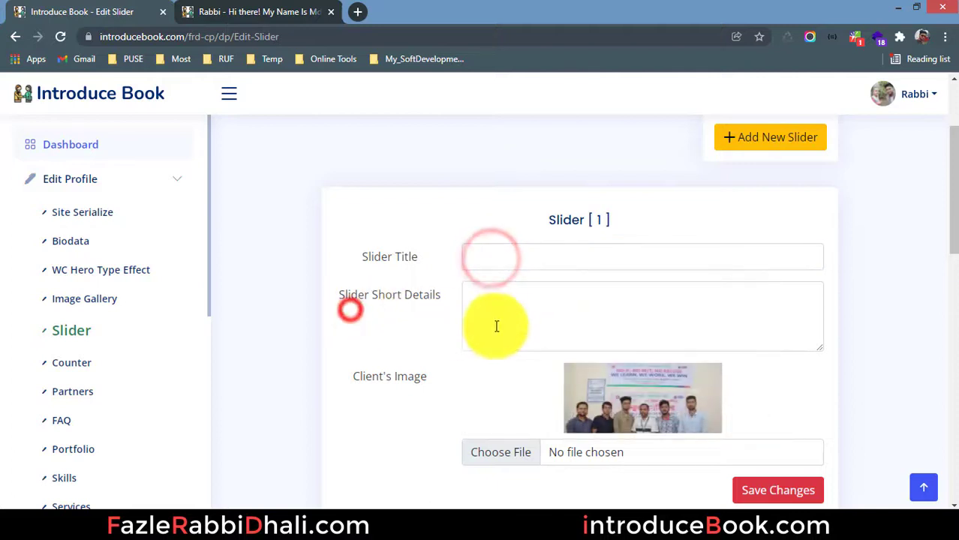
{"action": "scroll", "coordinate": [480, 321], "scroll_direction": "down", "scroll_amount": 1}
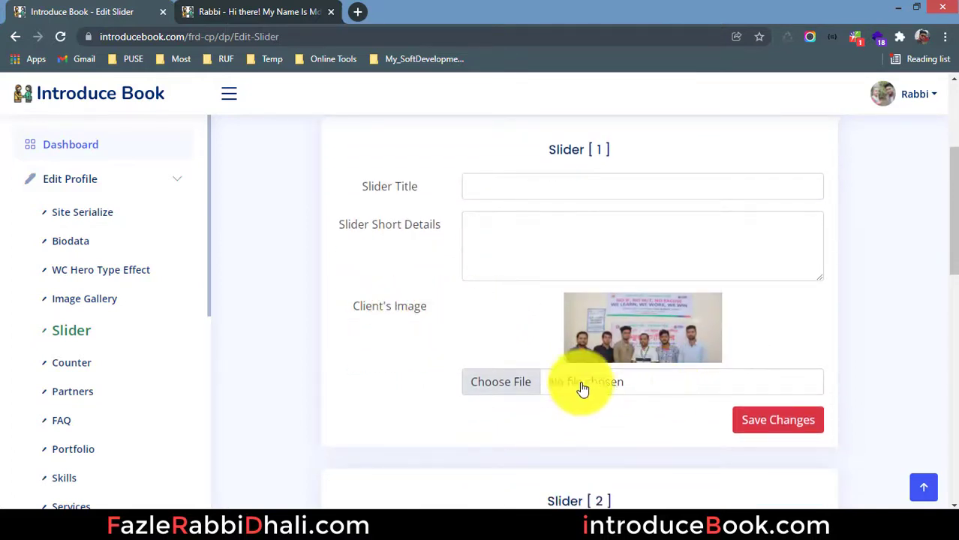
{"action": "scroll", "coordinate": [526, 367], "scroll_direction": "down", "scroll_amount": 5}
{"action": "scroll", "coordinate": [570, 345], "scroll_direction": "down", "scroll_amount": 5}
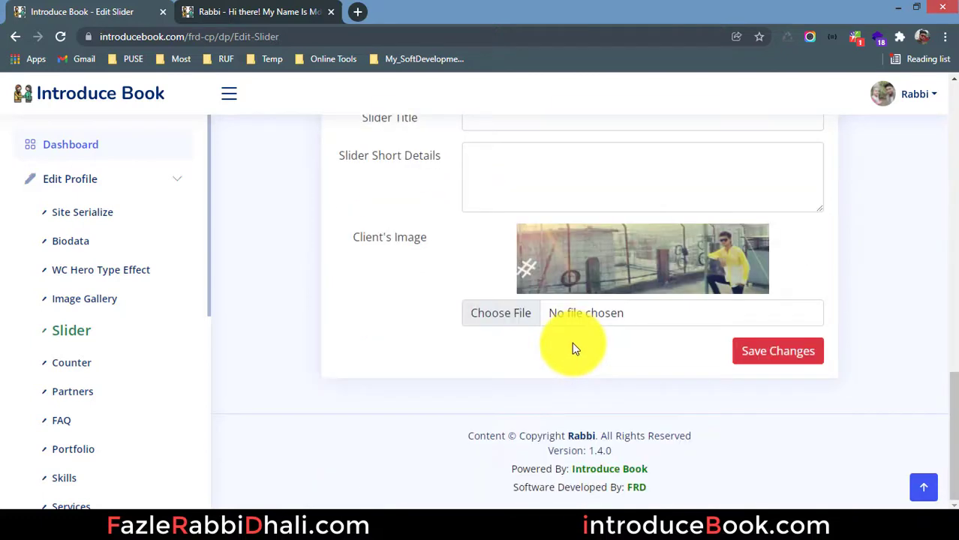
{"action": "scroll", "coordinate": [571, 342], "scroll_direction": "up", "scroll_amount": 7}
{"action": "scroll", "coordinate": [572, 342], "scroll_direction": "up", "scroll_amount": 2}
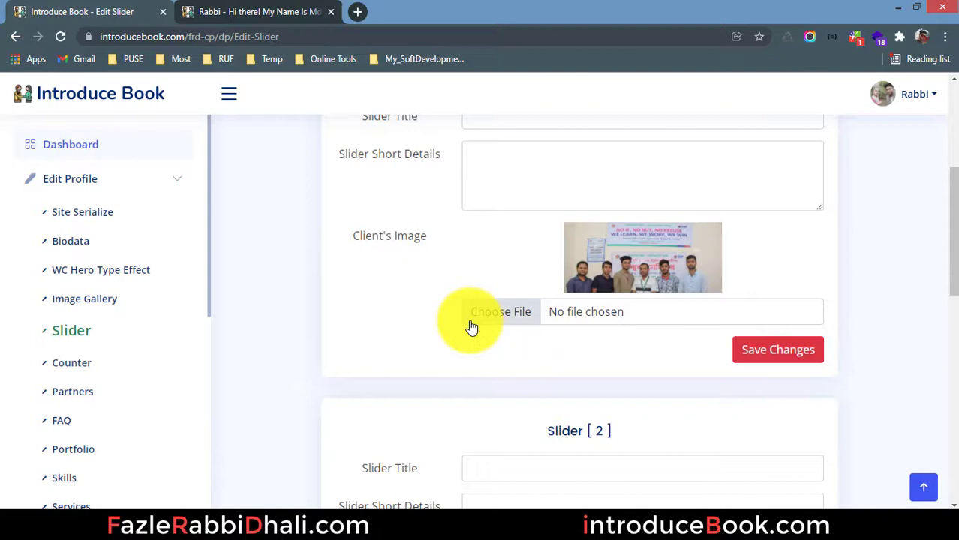
{"action": "scroll", "coordinate": [471, 327], "scroll_direction": "up", "scroll_amount": 3}
{"action": "left_click", "coordinate": [275, 11]}
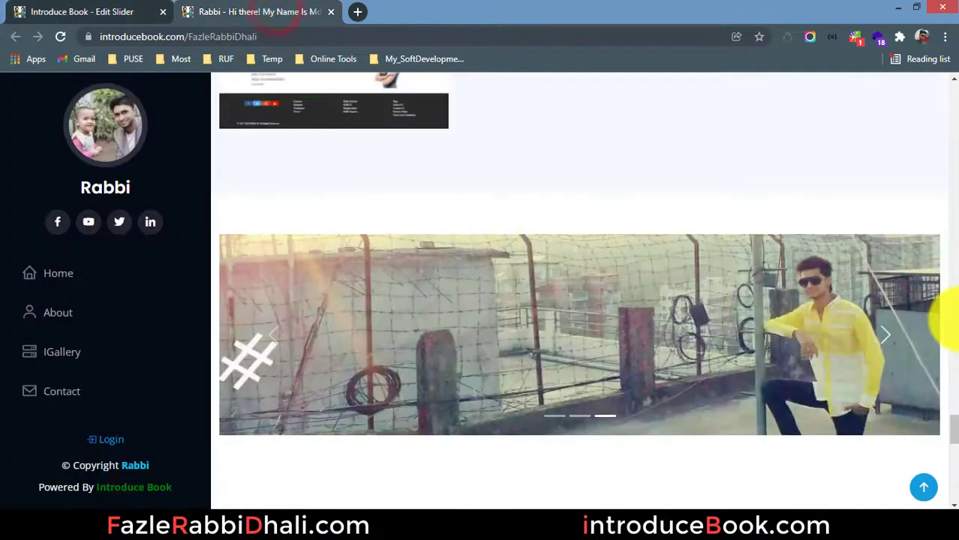
{"action": "left_click", "coordinate": [146, 11]}
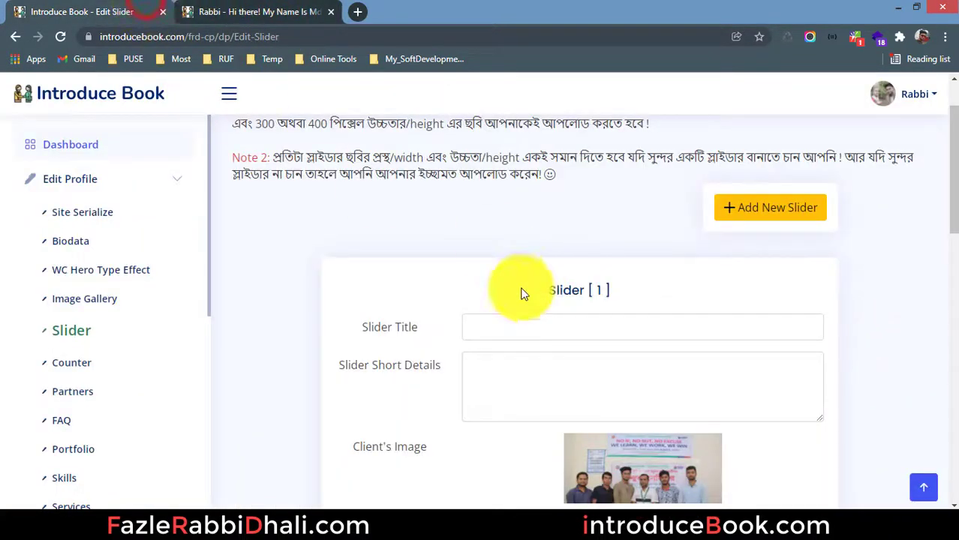
{"action": "left_click", "coordinate": [511, 327]}
{"action": "left_click", "coordinate": [420, 368]}
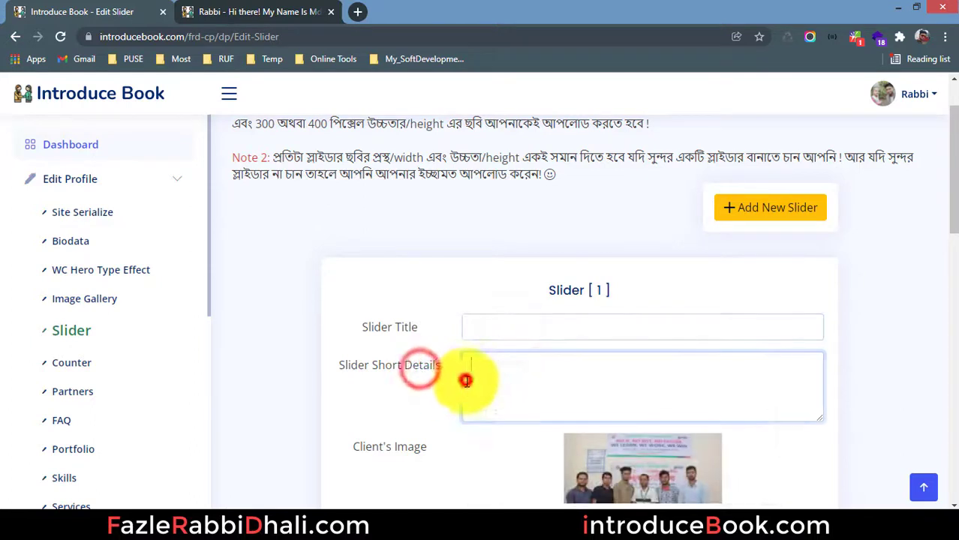
{"action": "left_click", "coordinate": [465, 380]}
{"action": "left_click", "coordinate": [299, 523]}
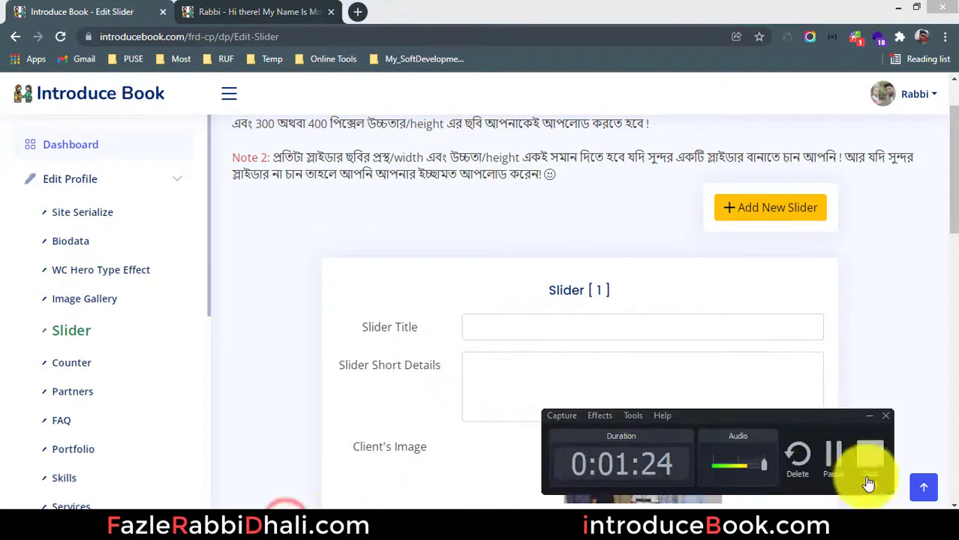
{"action": "left_click", "coordinate": [824, 459]}
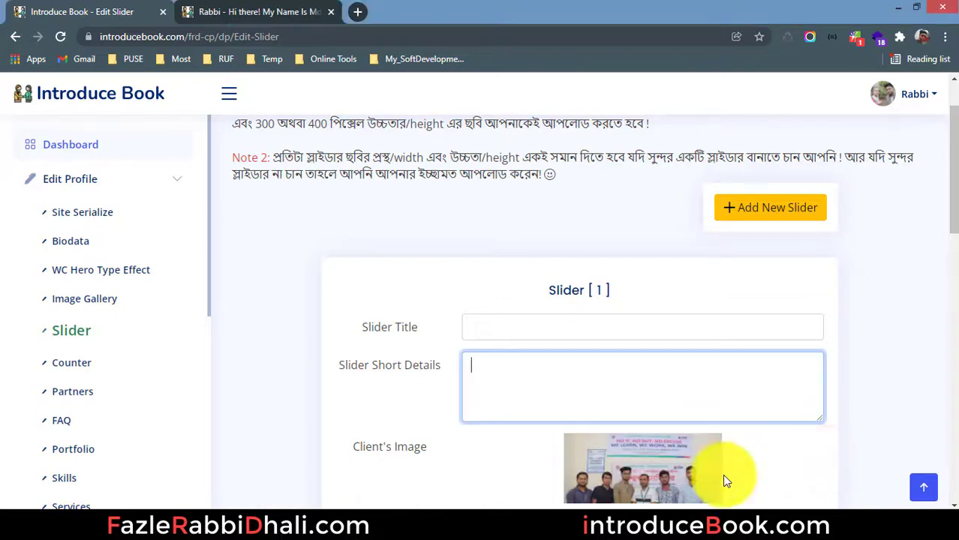
Choose 619da163c06bc_frd.jpg from the Downloads x2 folder as the new image for Slider 2.
{"action": "scroll", "coordinate": [441, 452], "scroll_direction": "down", "scroll_amount": 12}
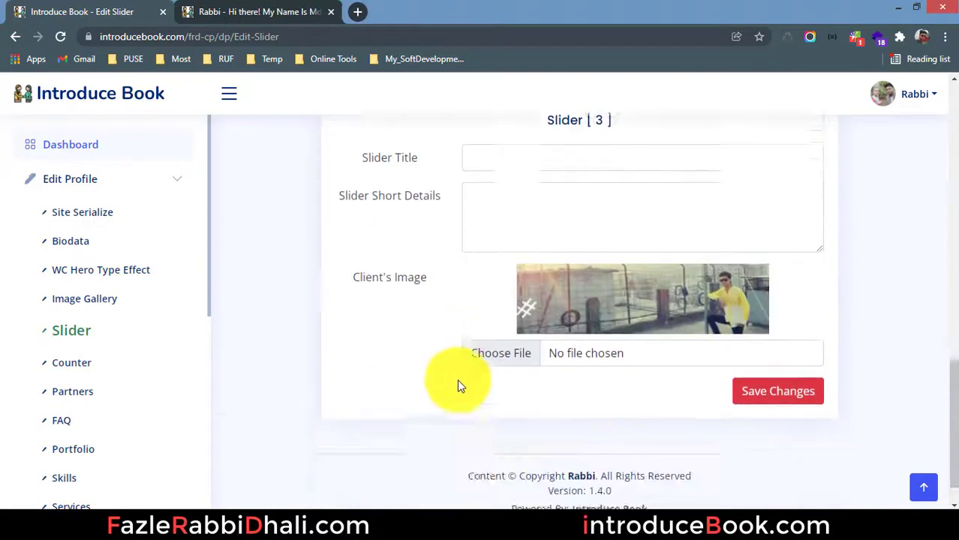
{"action": "scroll", "coordinate": [460, 396], "scroll_direction": "up", "scroll_amount": 6}
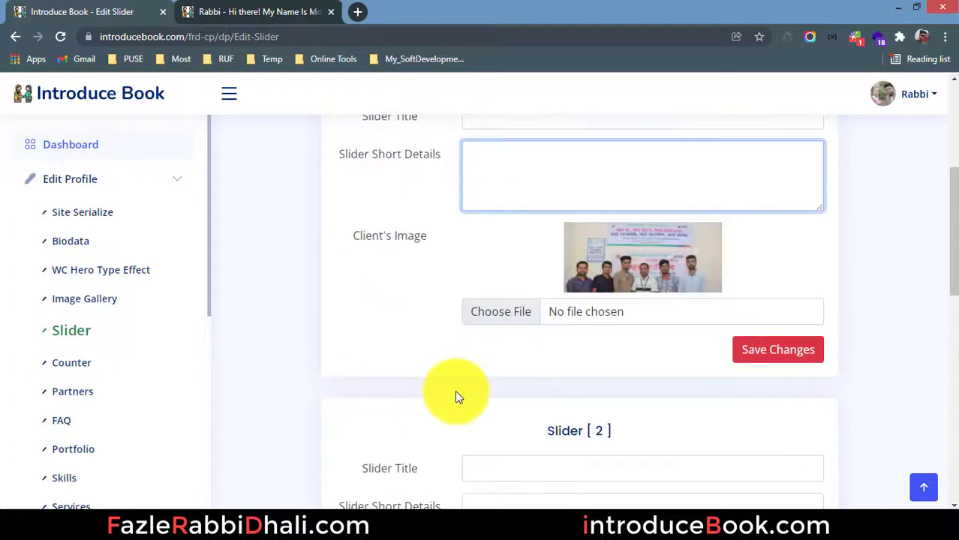
{"action": "scroll", "coordinate": [460, 391], "scroll_direction": "down", "scroll_amount": 2}
{"action": "scroll", "coordinate": [495, 318], "scroll_direction": "down", "scroll_amount": 3}
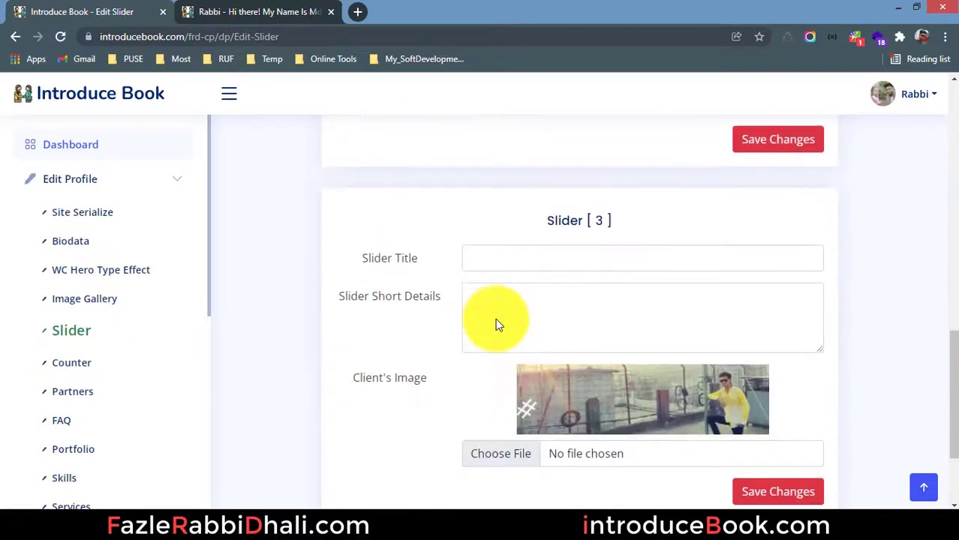
{"action": "scroll", "coordinate": [496, 318], "scroll_direction": "up", "scroll_amount": 4}
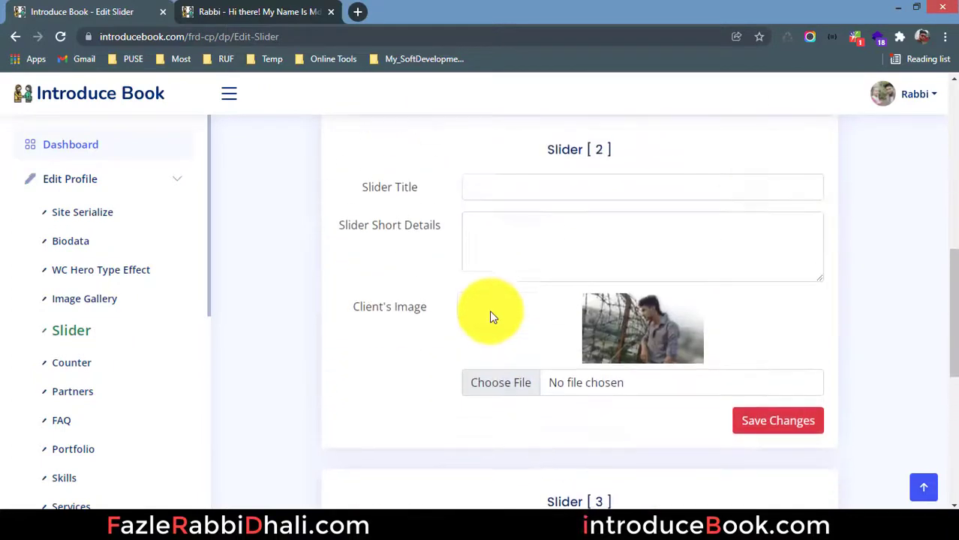
{"action": "left_click", "coordinate": [486, 390]}
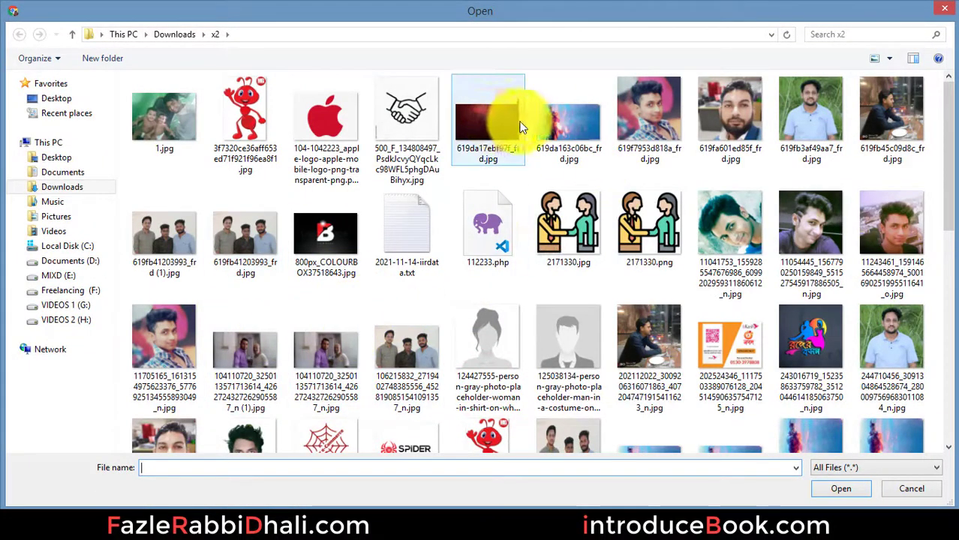
{"action": "left_click", "coordinate": [562, 121]}
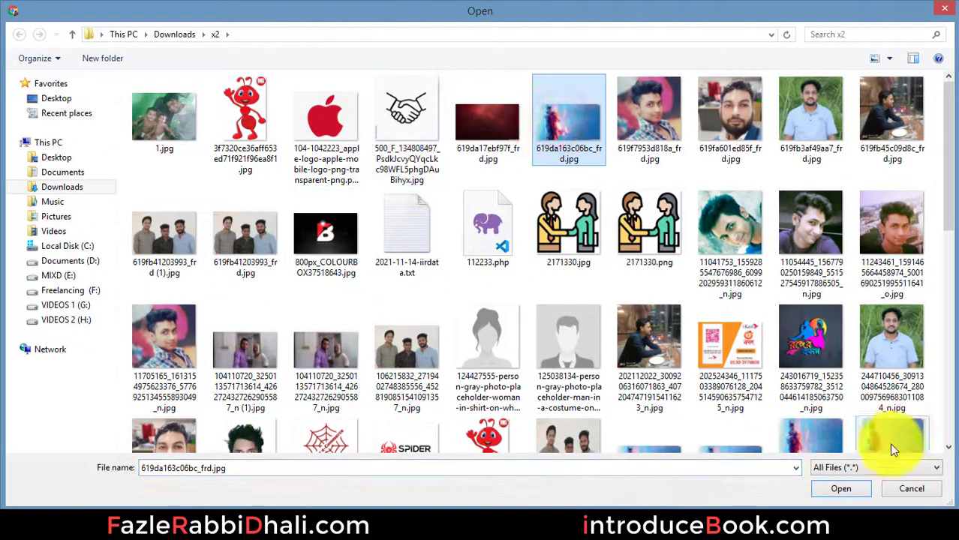
{"action": "left_click", "coordinate": [842, 489]}
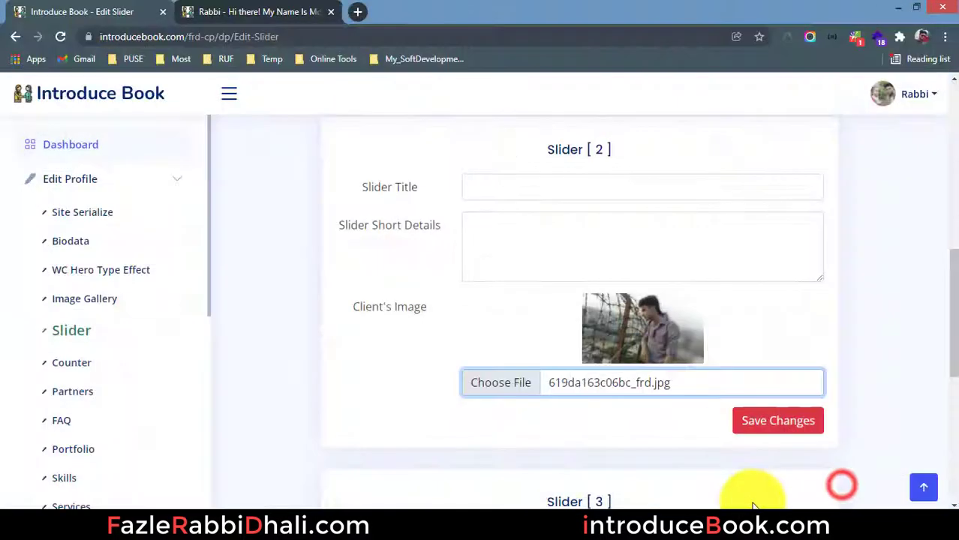
Save the changes to Slider 2, dismiss the update message and check the entry's image.
{"action": "left_click", "coordinate": [778, 429]}
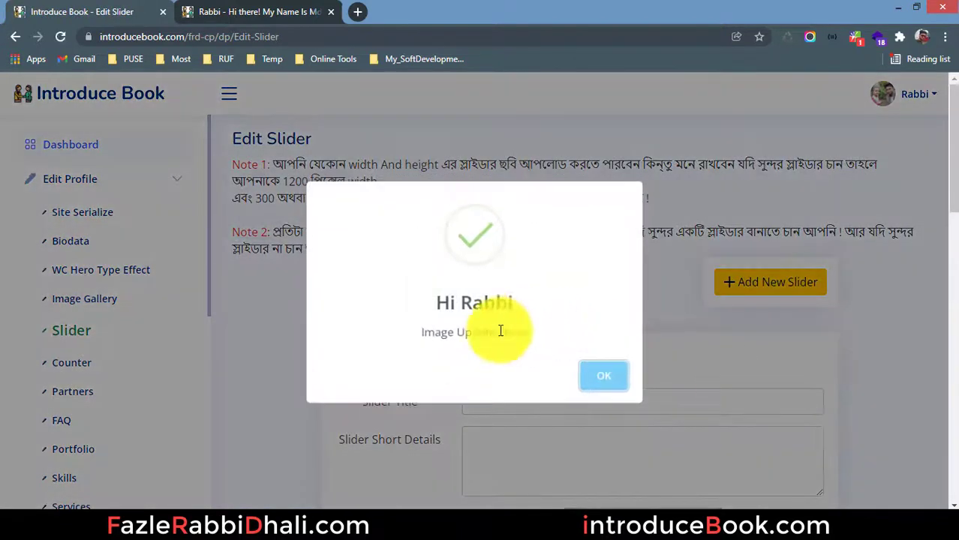
{"action": "left_click_drag", "start_coordinate": [422, 336], "coordinate": [601, 384]}
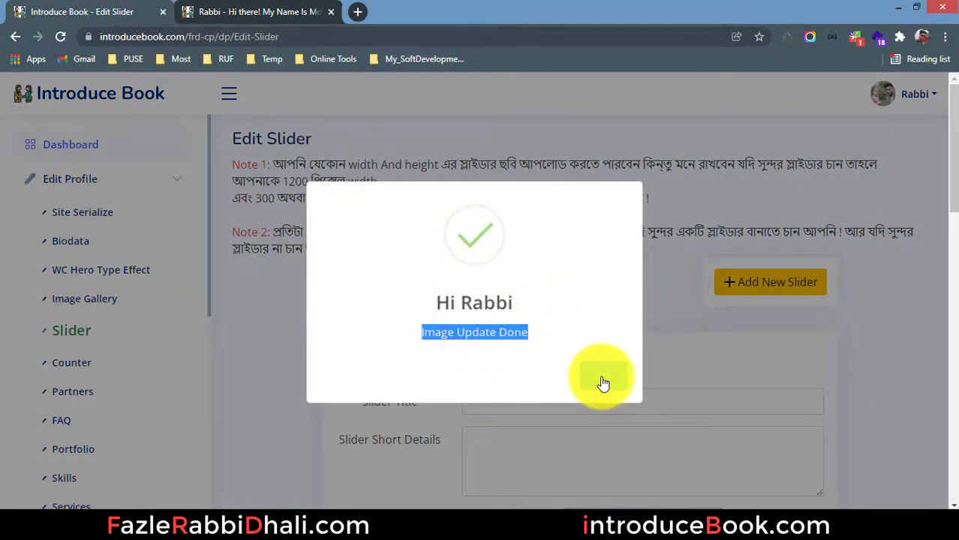
{"action": "left_click", "coordinate": [603, 383]}
{"action": "scroll", "coordinate": [405, 360], "scroll_direction": "down", "scroll_amount": 7}
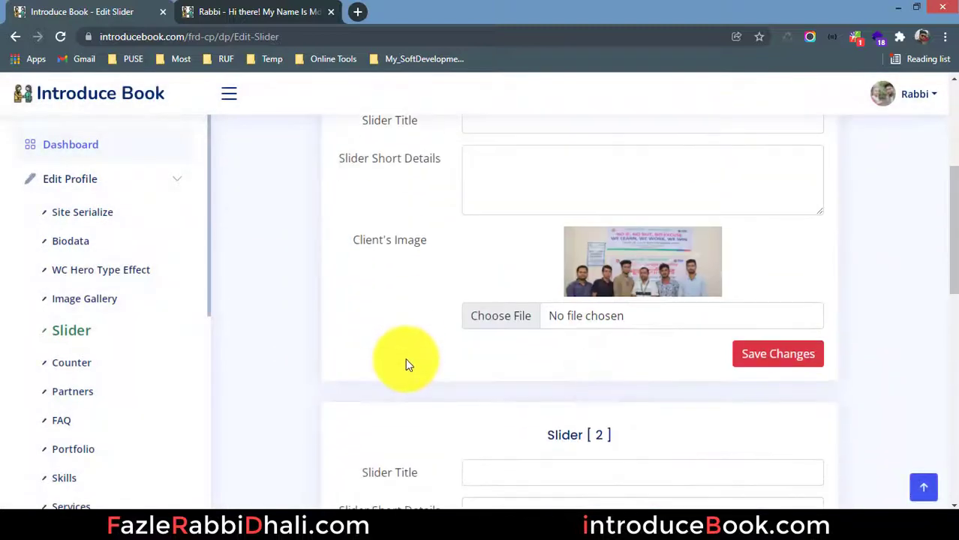
{"action": "scroll", "coordinate": [405, 357], "scroll_direction": "down", "scroll_amount": 3}
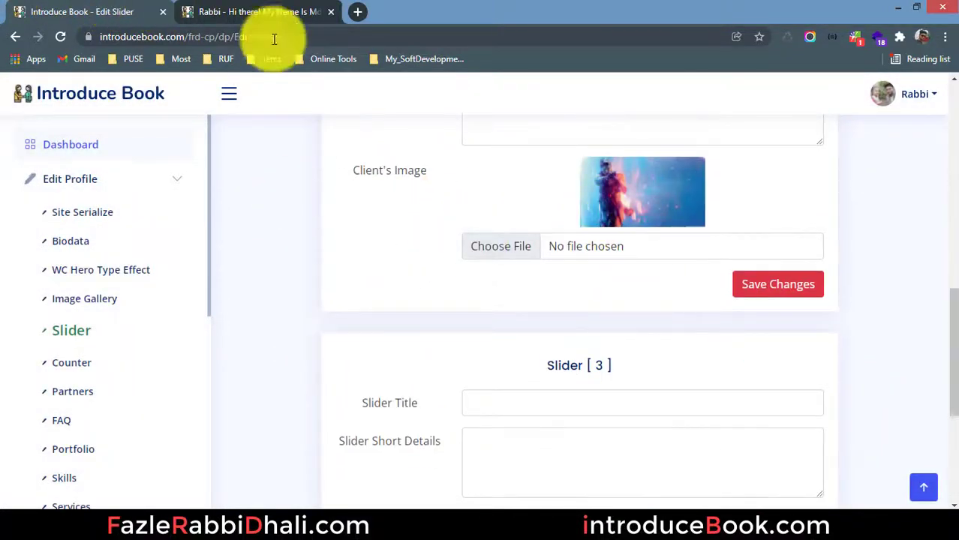
Reload the public profile page and check each slide of the image slider.
{"action": "left_click", "coordinate": [243, 7]}
{"action": "left_click", "coordinate": [61, 36]}
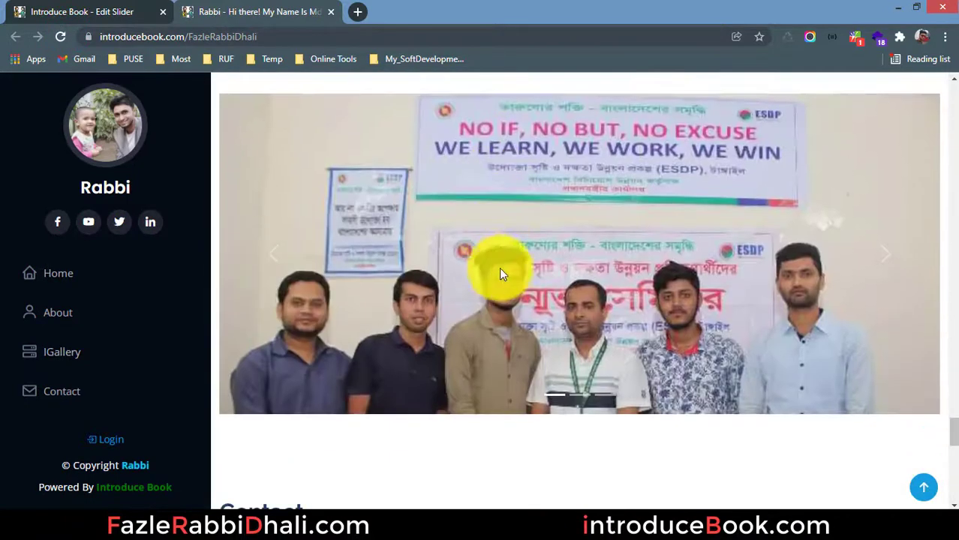
{"action": "left_click", "coordinate": [890, 253]}
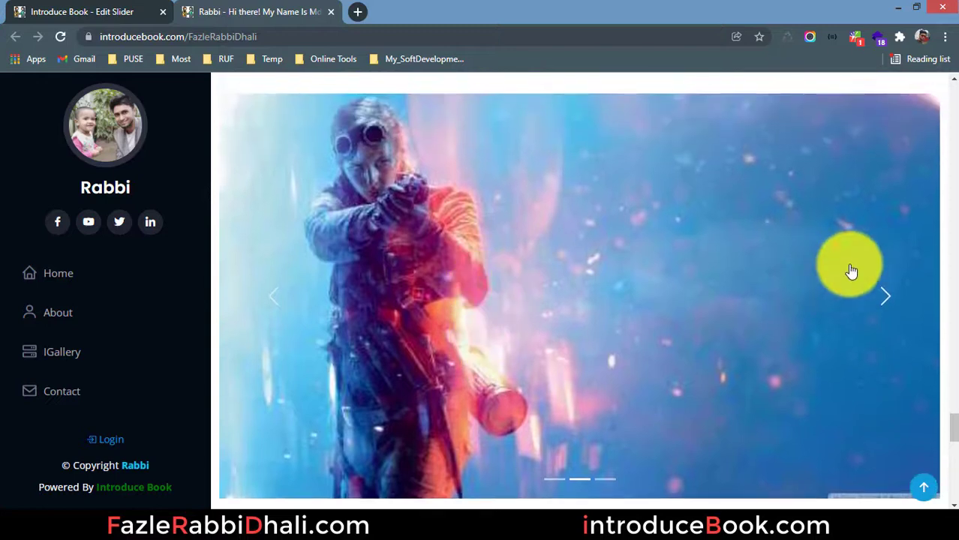
{"action": "left_click", "coordinate": [881, 296]}
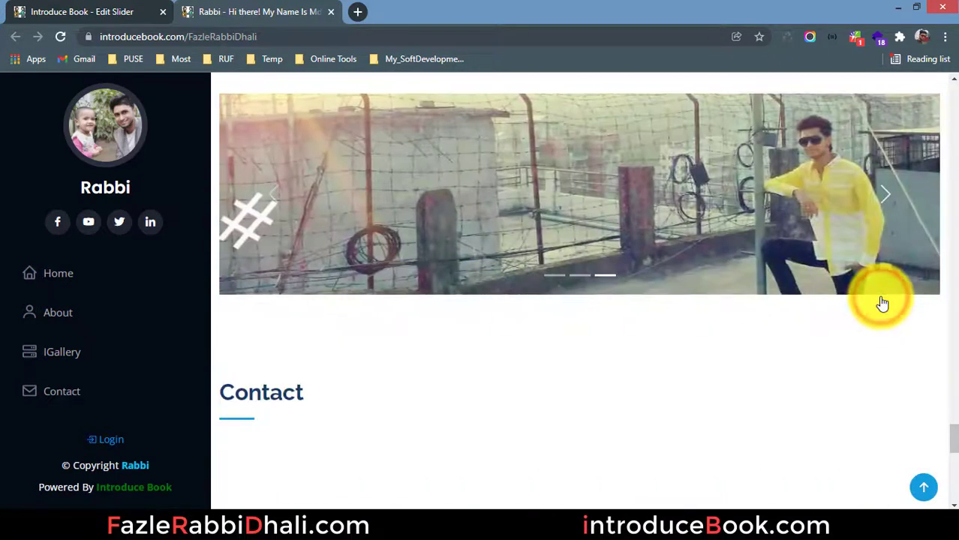
Compare the Slider 2 and Slider 3 entries on the editing page with the slider on the public page.
{"action": "left_click", "coordinate": [139, 10]}
{"action": "scroll", "coordinate": [616, 316], "scroll_direction": "down", "scroll_amount": 2}
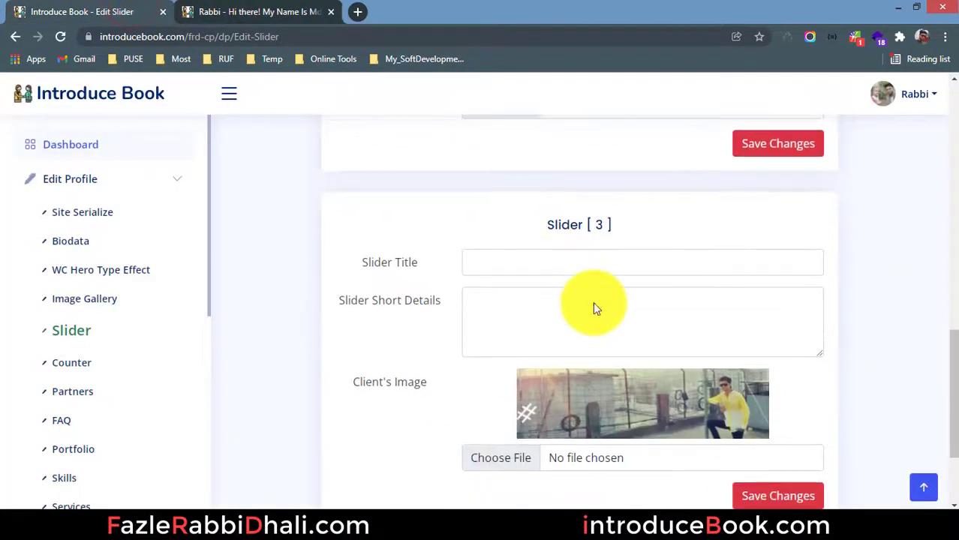
{"action": "scroll", "coordinate": [594, 311], "scroll_direction": "up", "scroll_amount": 3}
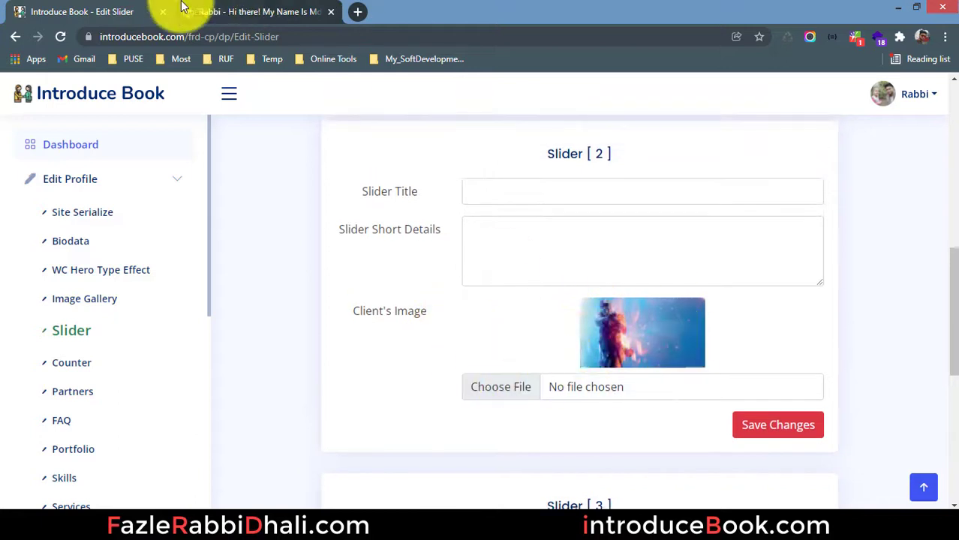
{"action": "left_click", "coordinate": [241, 9]}
{"action": "scroll", "coordinate": [480, 315], "scroll_direction": "up", "scroll_amount": 1}
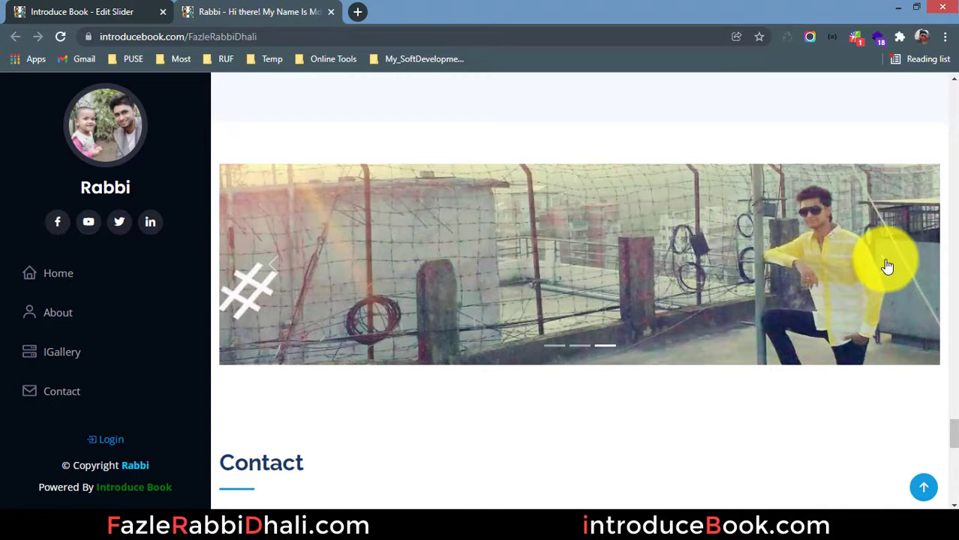
Return to the slider editing page and fill in the Slider 2 title with the suggested full name.
{"action": "left_click", "coordinate": [83, 7]}
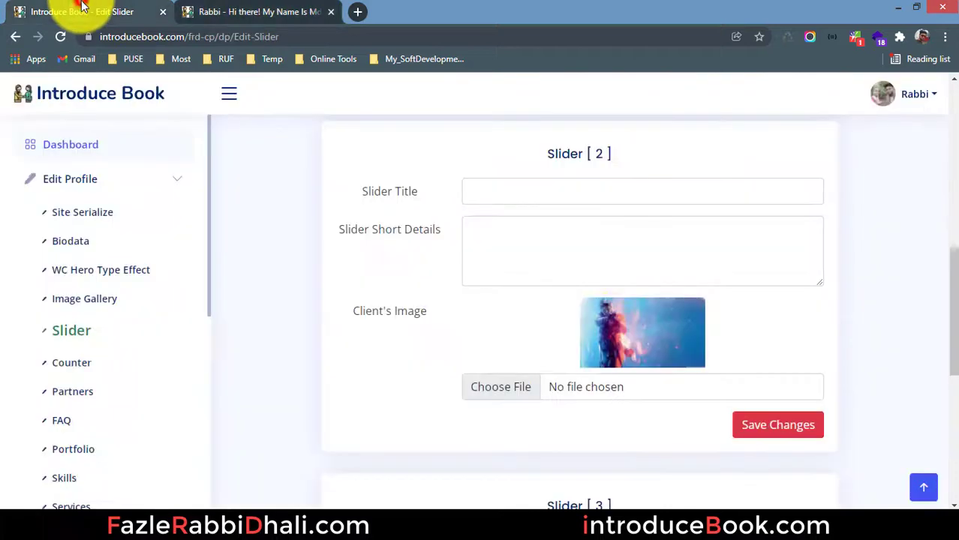
{"action": "left_click", "coordinate": [501, 189]}
{"action": "left_click", "coordinate": [369, 265]}
{"action": "left_click", "coordinate": [537, 253]}
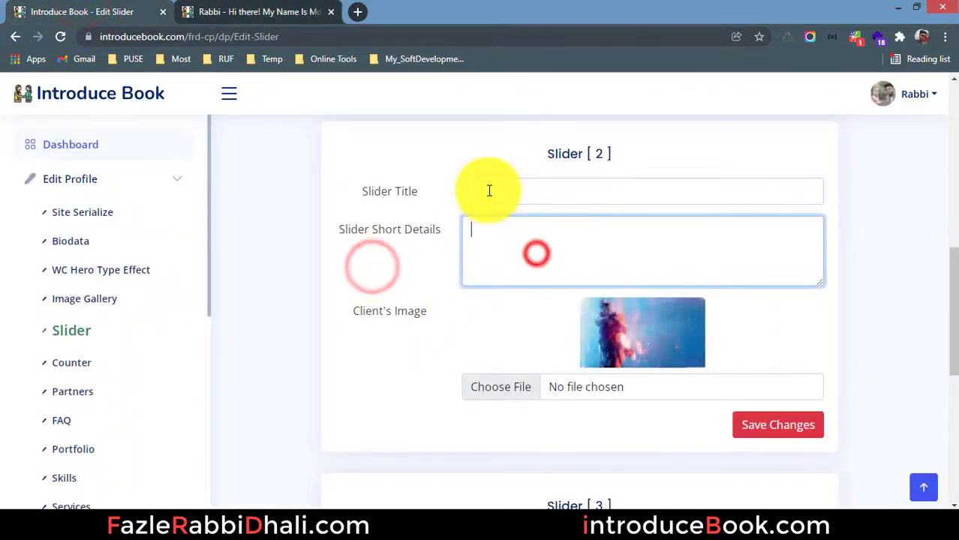
{"action": "left_click", "coordinate": [490, 191]}
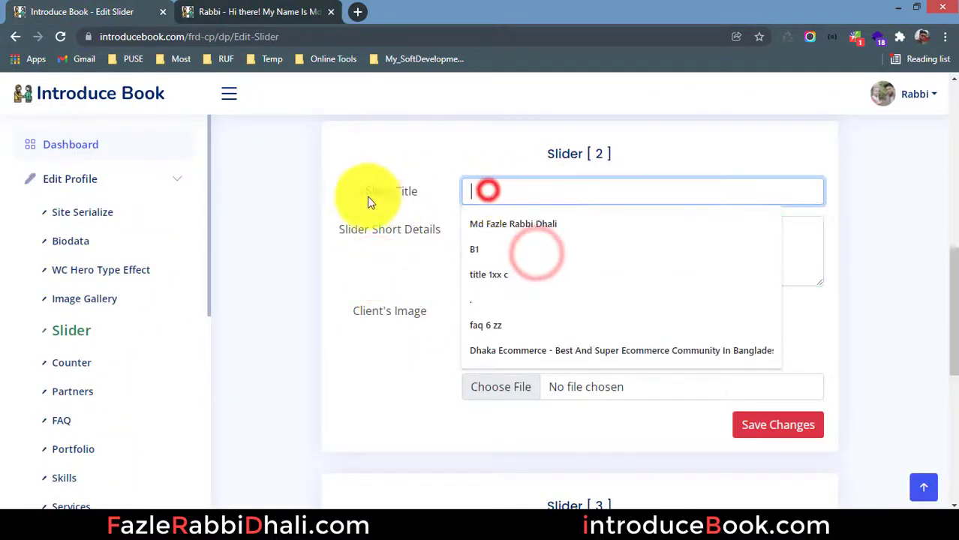
{"action": "left_click", "coordinate": [529, 224]}
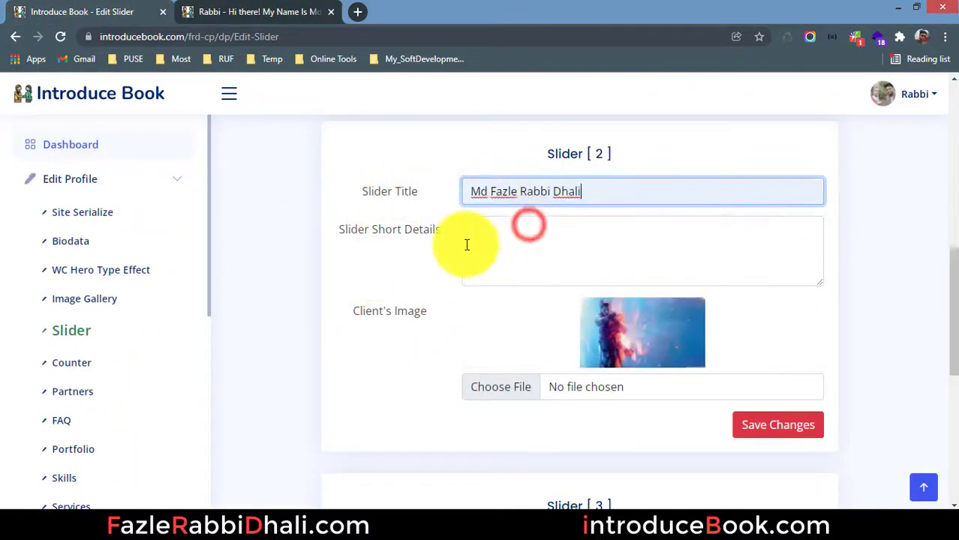
Enter the short details "thhdidie fvfoivifrvfrd vf vfdvkv9ofv v vifvfv" for Slider 2, save the changes and dismiss the message.
{"action": "left_click", "coordinate": [512, 234]}
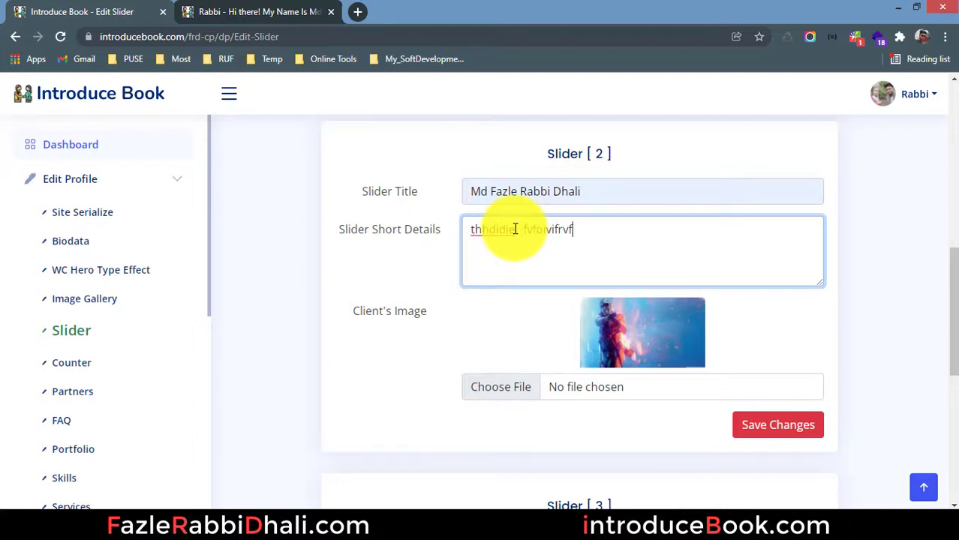
{"action": "type", "text": "fv v vifvfv"}
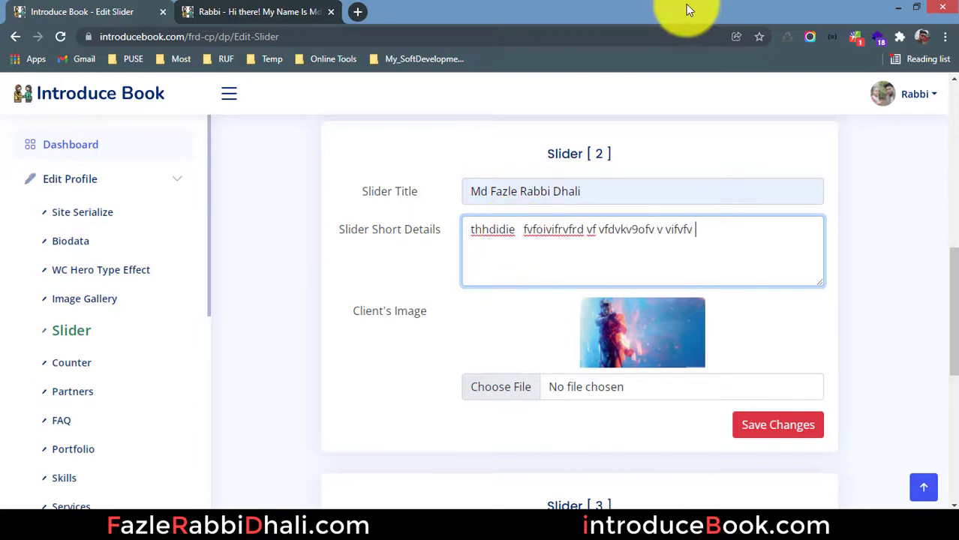
{"action": "left_click", "coordinate": [763, 426]}
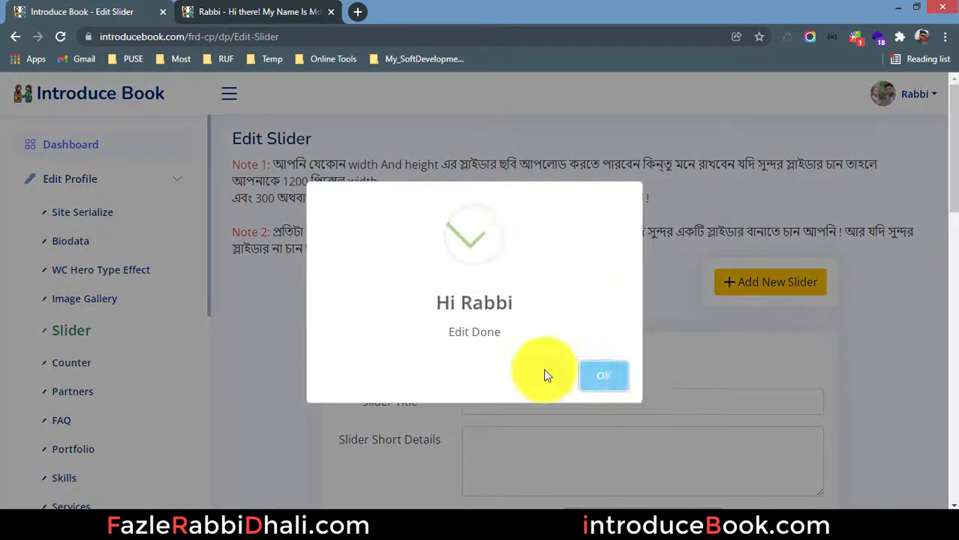
{"action": "left_click", "coordinate": [610, 375]}
Reload the public profile page and examine the title and short details shown on the second slide.
{"action": "left_click", "coordinate": [199, 12]}
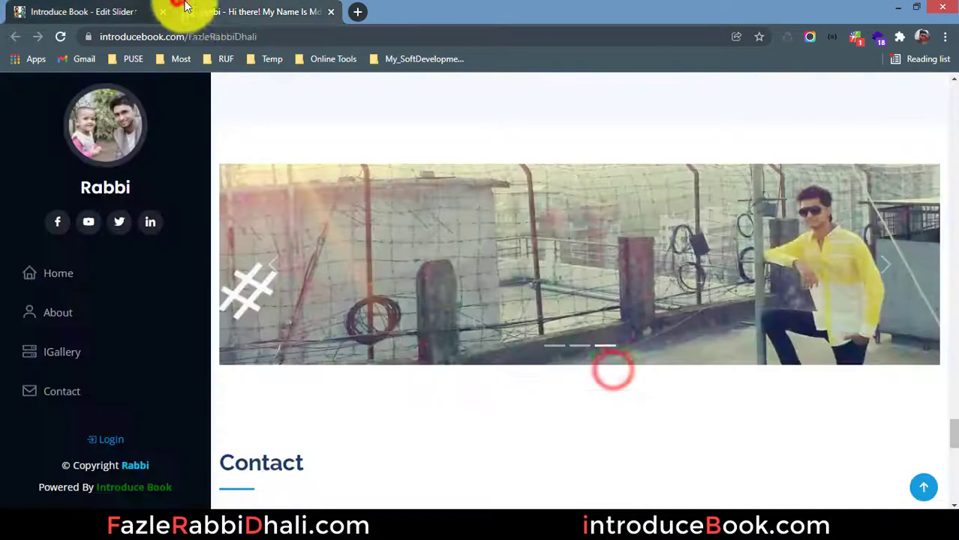
{"action": "left_click", "coordinate": [60, 36]}
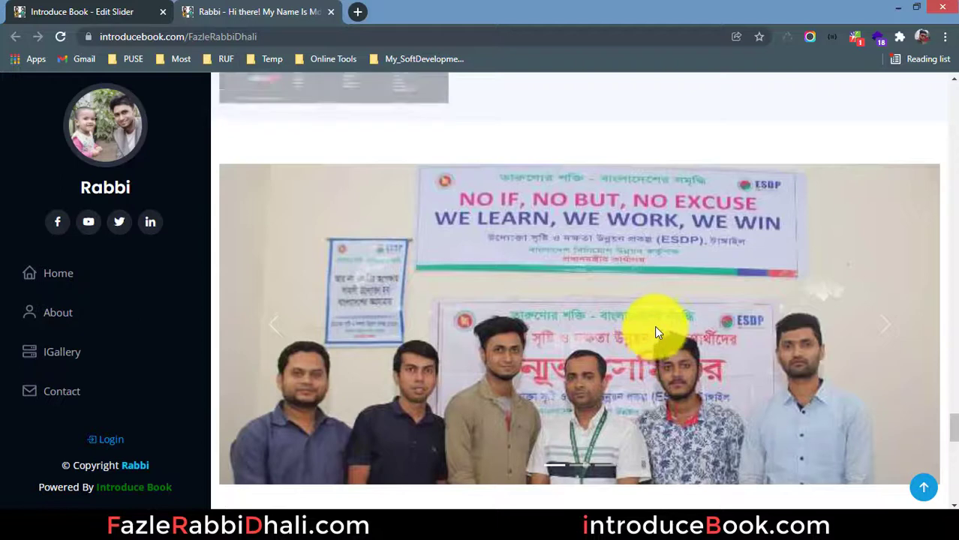
{"action": "scroll", "coordinate": [654, 326], "scroll_direction": "down", "scroll_amount": 2}
{"action": "left_click", "coordinate": [880, 242]}
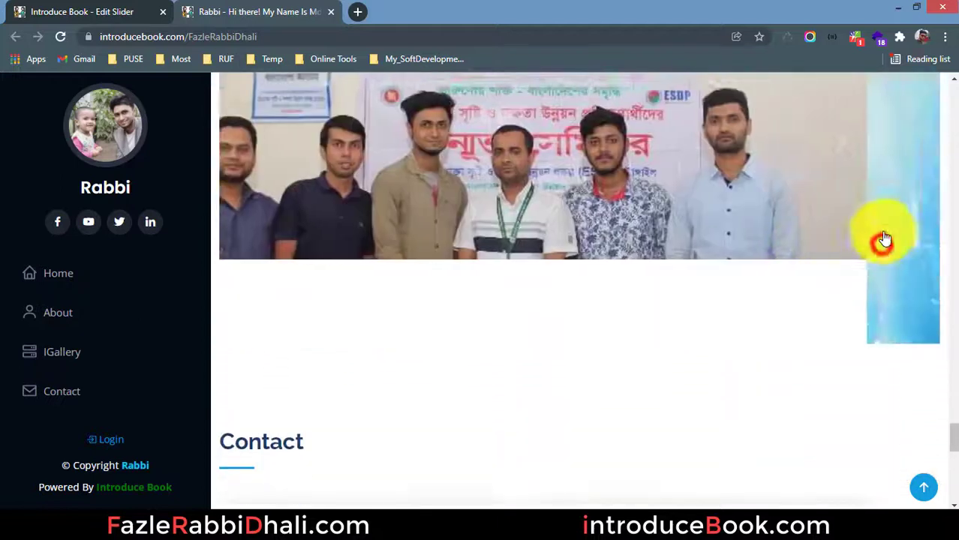
{"action": "scroll", "coordinate": [492, 444], "scroll_direction": "up", "scroll_amount": 2}
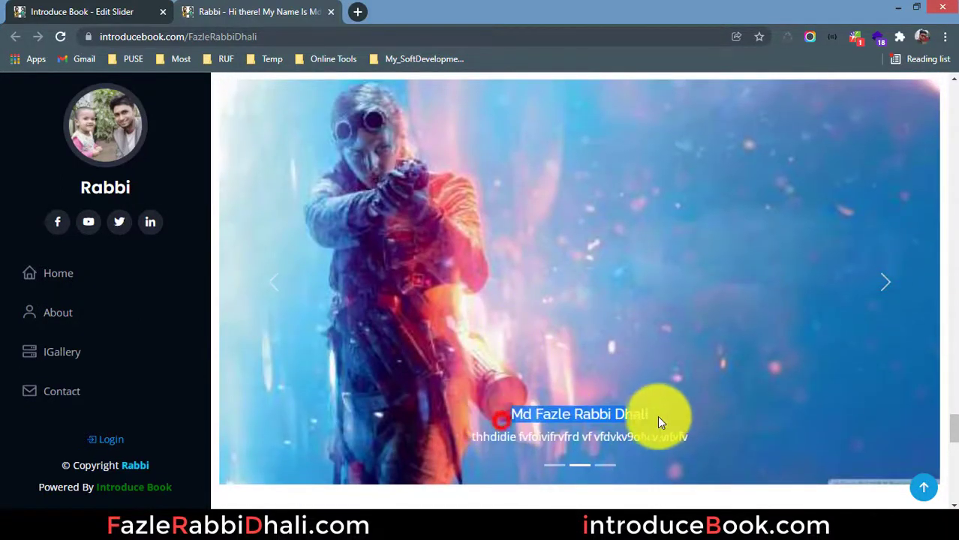
{"action": "left_click_drag", "start_coordinate": [657, 416], "coordinate": [743, 418]}
{"action": "left_click_drag", "start_coordinate": [433, 443], "coordinate": [747, 448]}
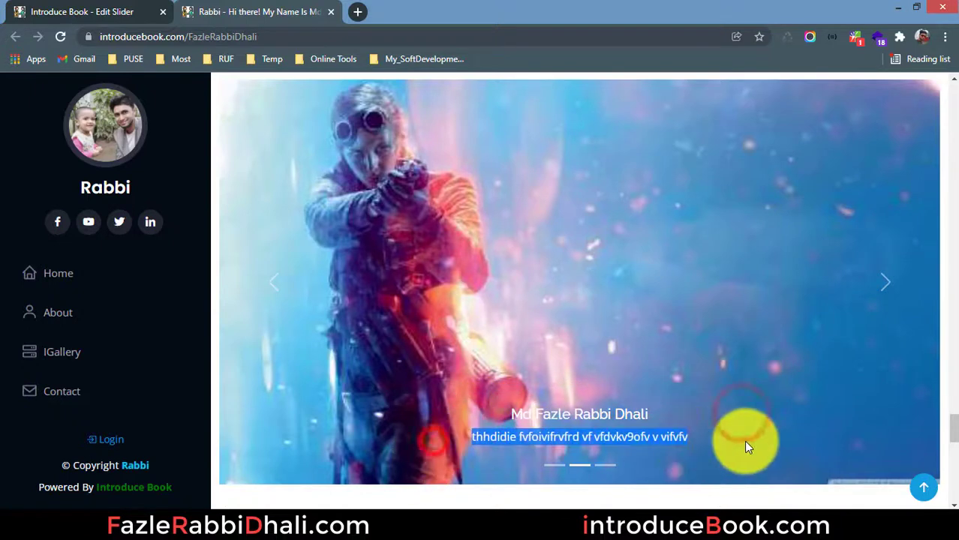
Advance the public slider through the third slide and back to the first to check for captions.
{"action": "left_click", "coordinate": [885, 279]}
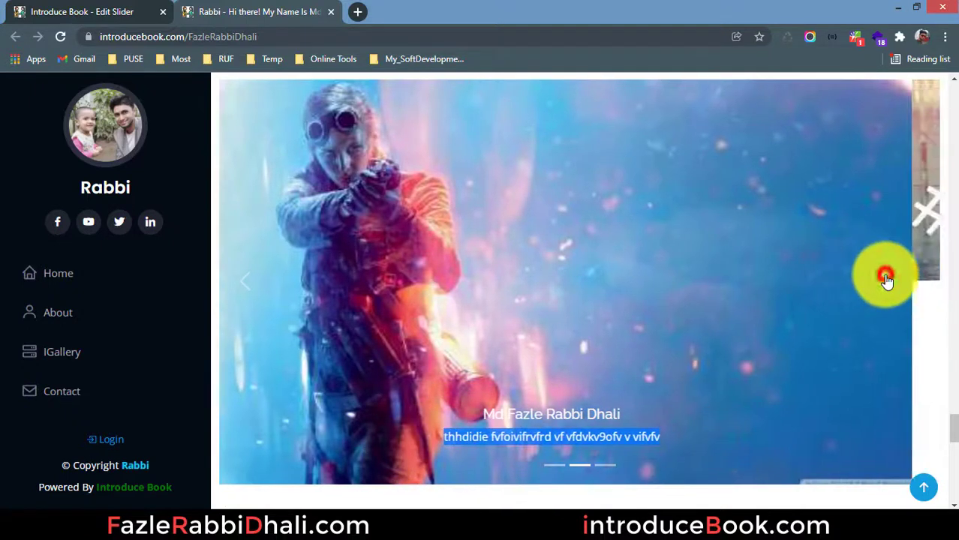
{"action": "scroll", "coordinate": [381, 328], "scroll_direction": "up", "scroll_amount": 2}
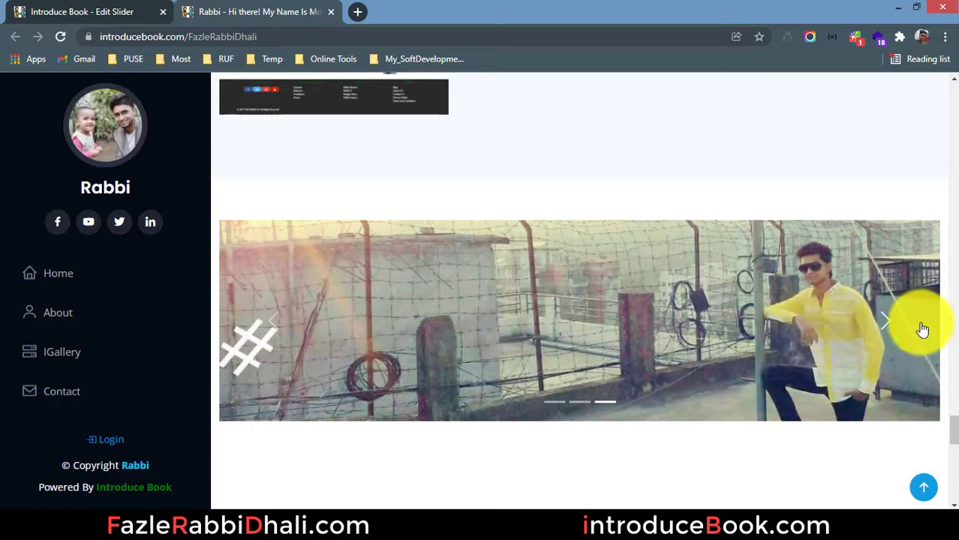
{"action": "left_click", "coordinate": [887, 321]}
{"action": "scroll", "coordinate": [568, 293], "scroll_direction": "down", "scroll_amount": 1}
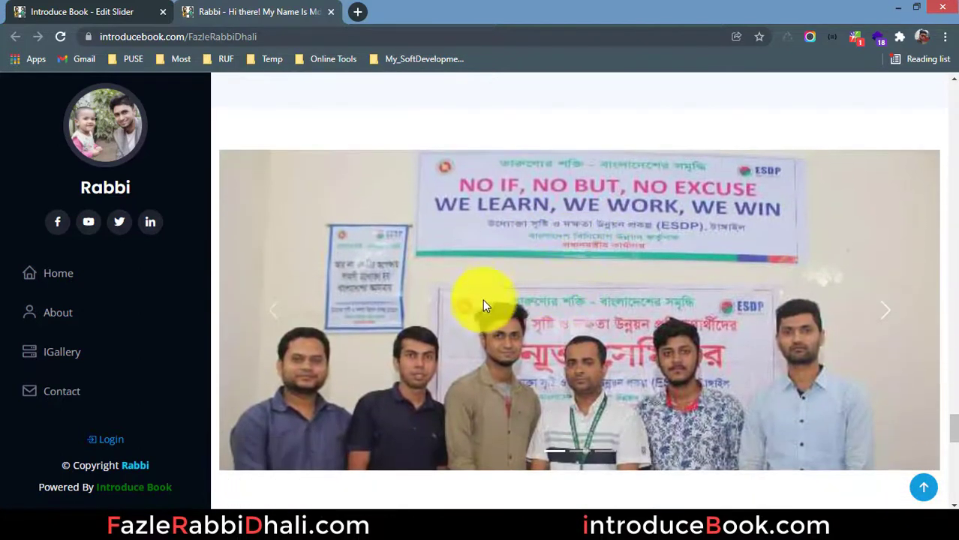
{"action": "scroll", "coordinate": [484, 304], "scroll_direction": "down", "scroll_amount": 1}
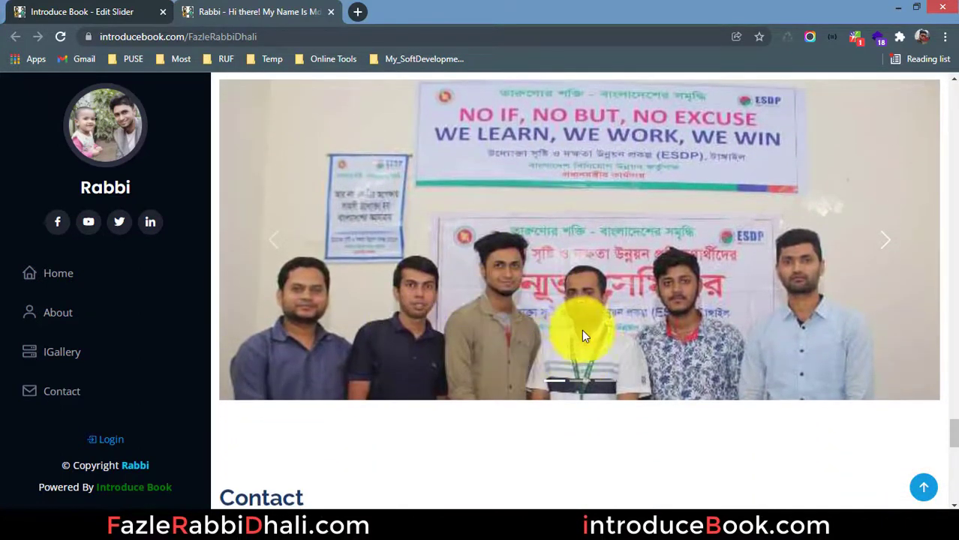
Clear the short details and title of Slider 2 on the editing page, save the changes and dismiss the message.
{"action": "left_click", "coordinate": [67, 11]}
{"action": "scroll", "coordinate": [559, 285], "scroll_direction": "down", "scroll_amount": 4}
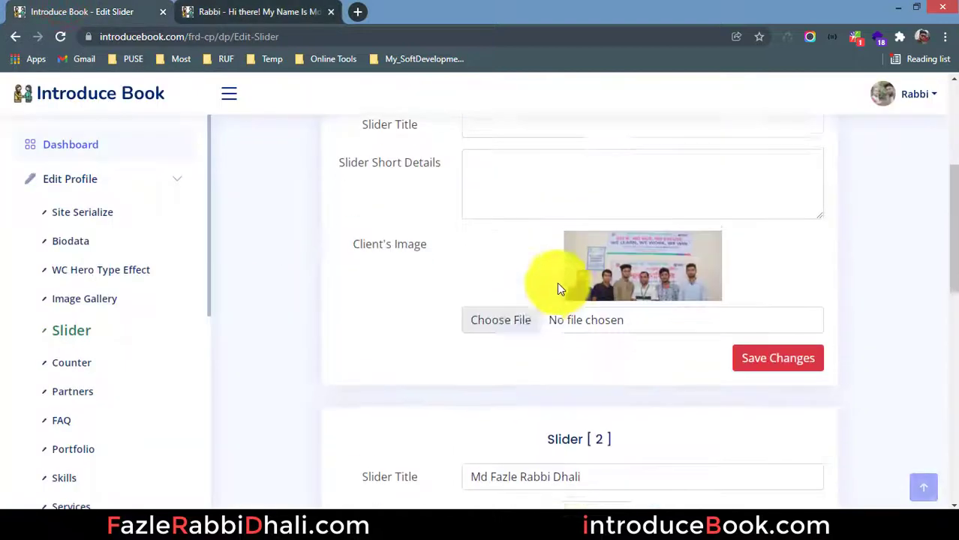
{"action": "scroll", "coordinate": [558, 289], "scroll_direction": "down", "scroll_amount": 4}
{"action": "triple_click", "coordinate": [630, 233]}
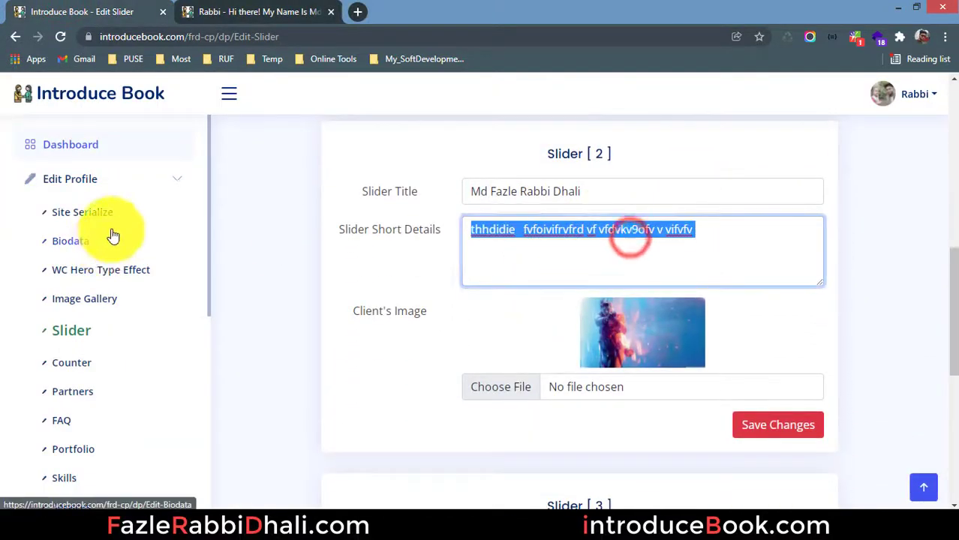
{"action": "key", "text": "BackSpace"}
{"action": "triple_click", "coordinate": [713, 188]}
{"action": "key", "text": "BackSpace"}
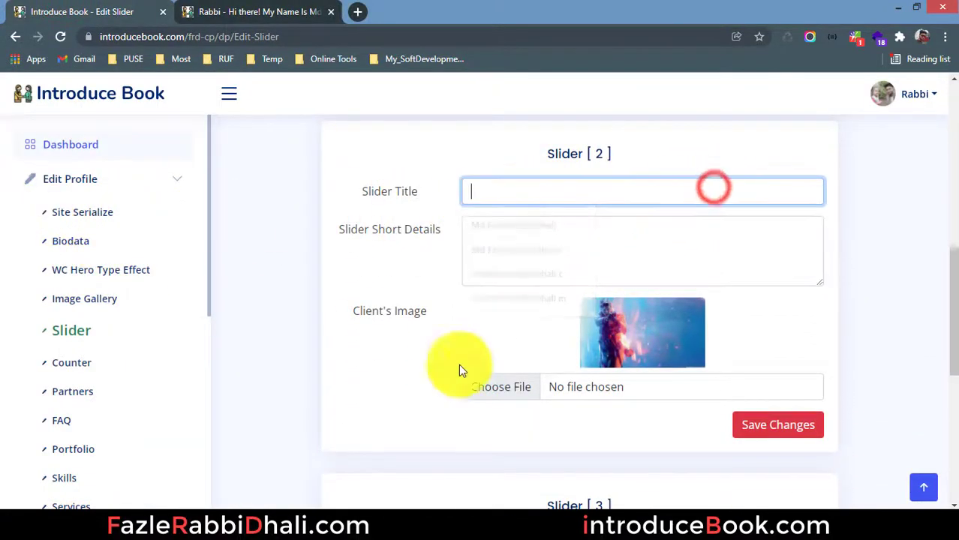
{"action": "left_click", "coordinate": [781, 432]}
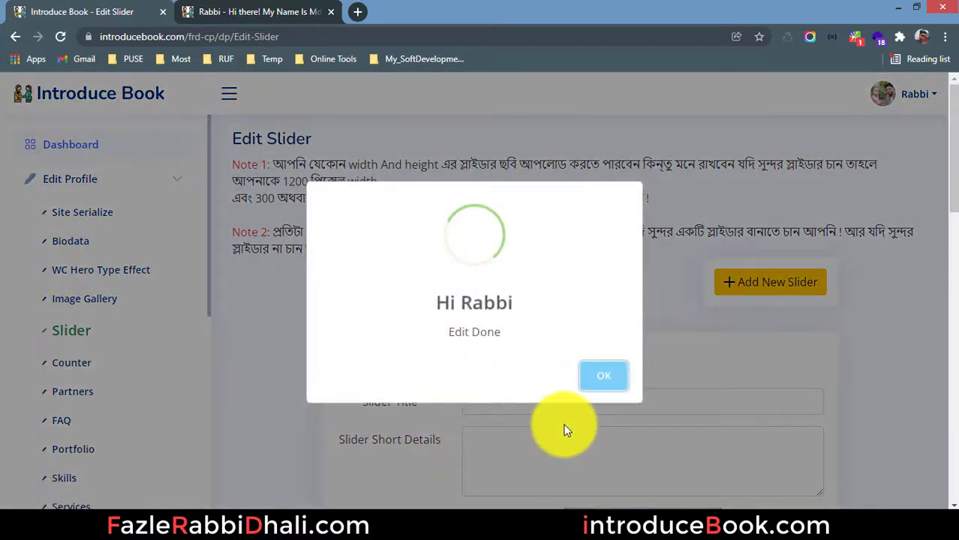
{"action": "left_click", "coordinate": [593, 377]}
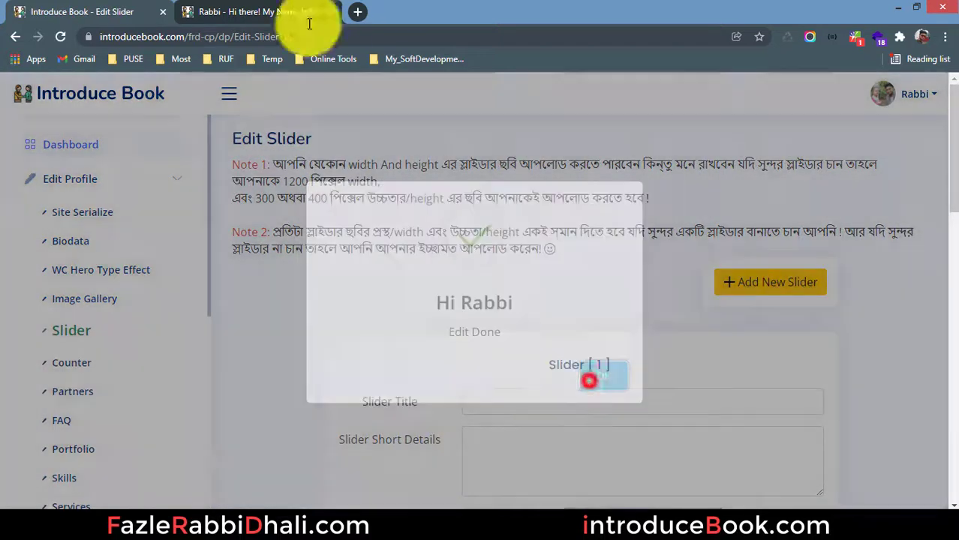
Reload the public profile page and check the second slide for caption text.
{"action": "left_click", "coordinate": [308, 15]}
{"action": "left_click", "coordinate": [59, 37]}
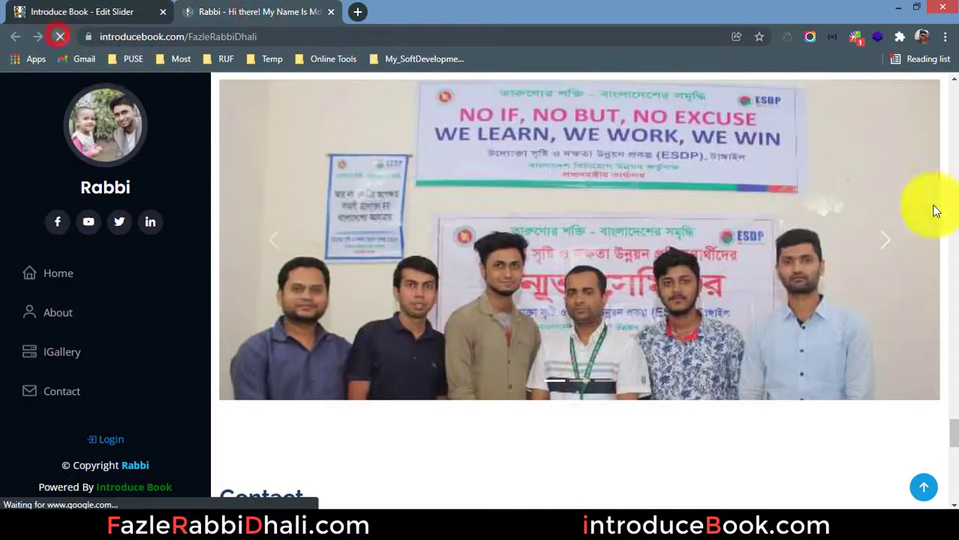
{"action": "left_click", "coordinate": [903, 239]}
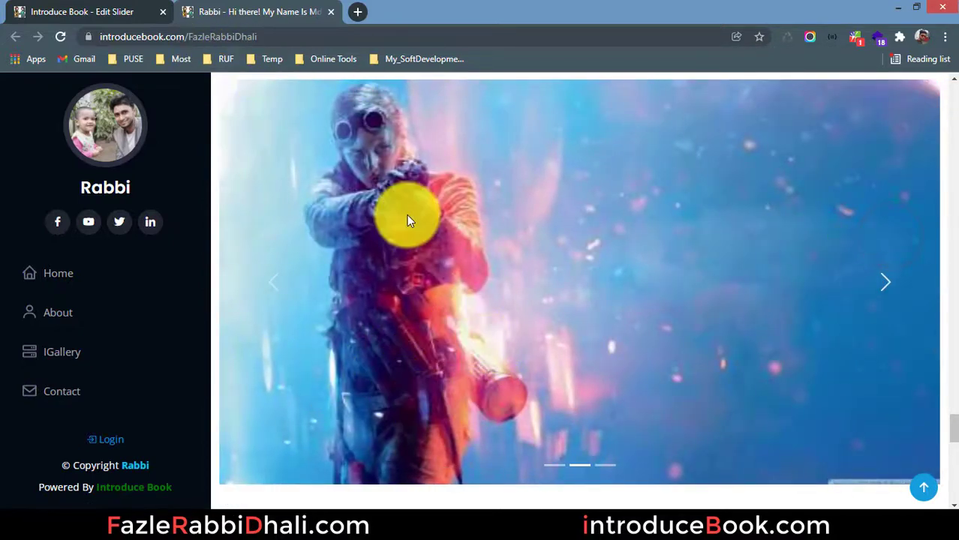
Compare the Slider 1 entry's fields and image on the editing page with the public page's slider.
{"action": "left_click", "coordinate": [116, 7]}
{"action": "scroll", "coordinate": [523, 339], "scroll_direction": "down", "scroll_amount": 2}
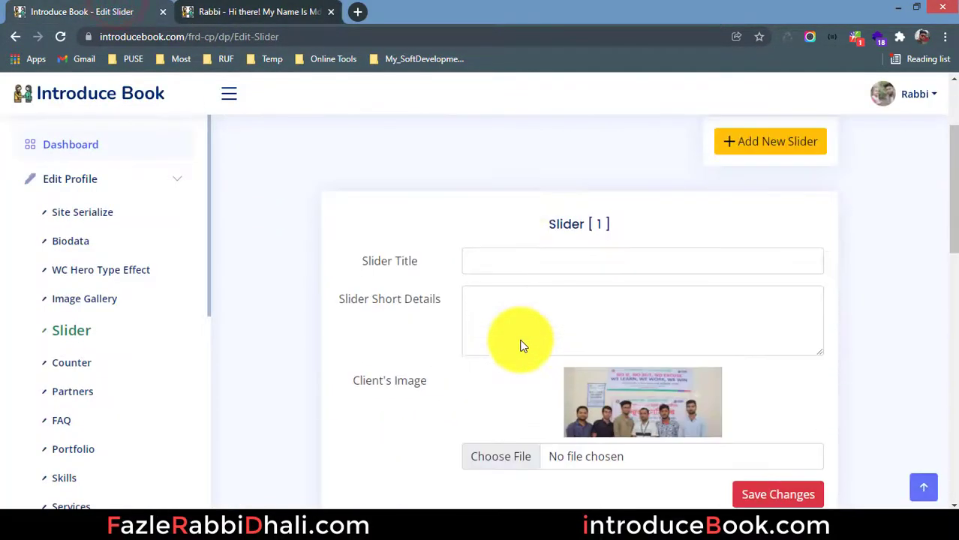
{"action": "left_click", "coordinate": [224, 7]}
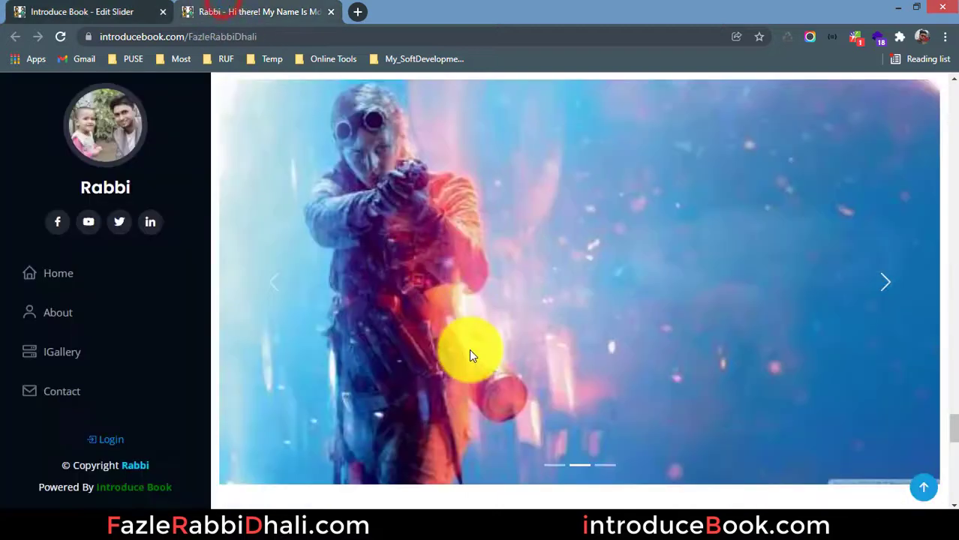
{"action": "left_click", "coordinate": [108, 8]}
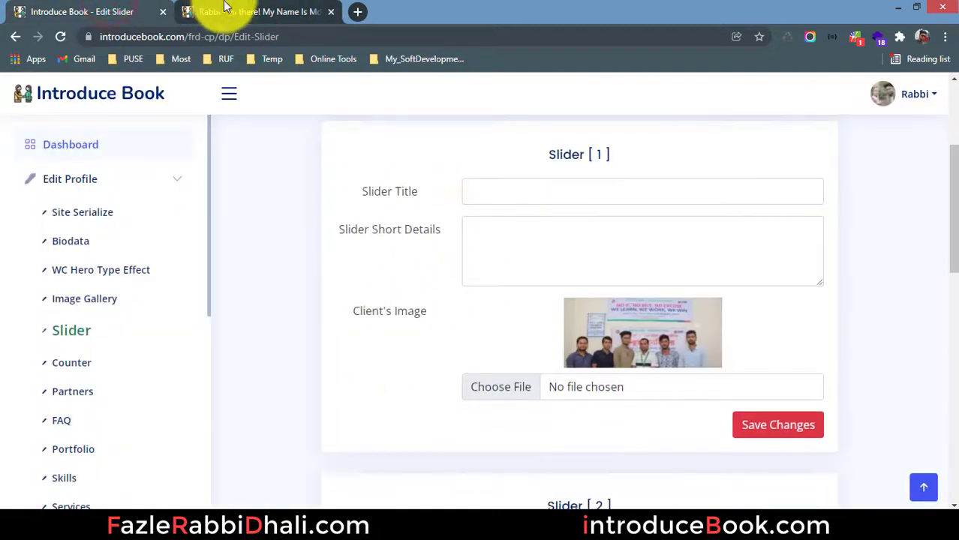
{"action": "left_click", "coordinate": [225, 8]}
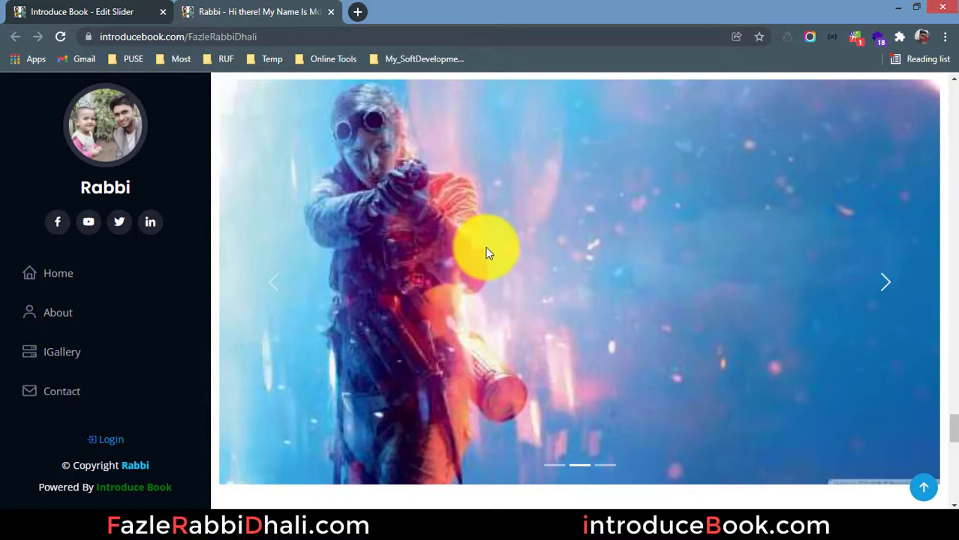
{"action": "left_click", "coordinate": [103, 12]}
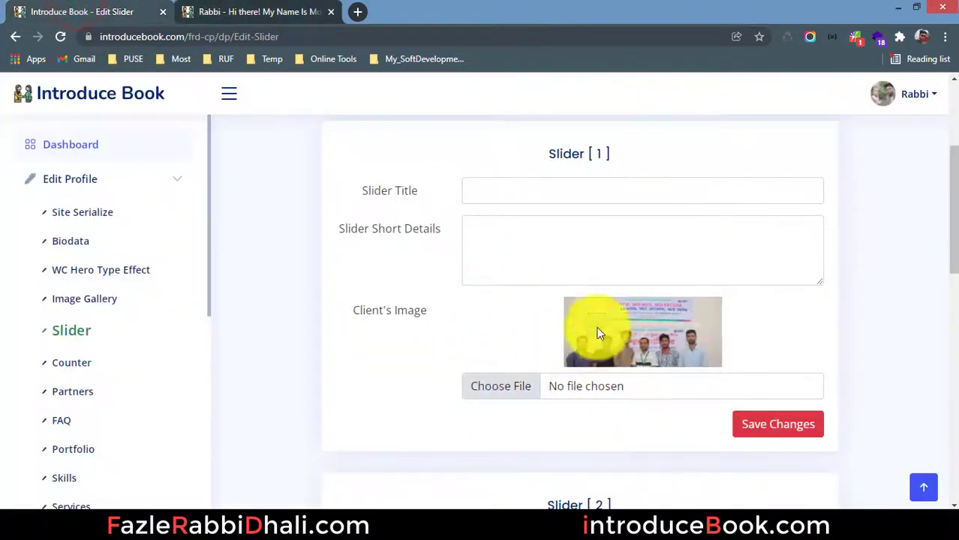
{"action": "scroll", "coordinate": [599, 392], "scroll_direction": "down", "scroll_amount": 1}
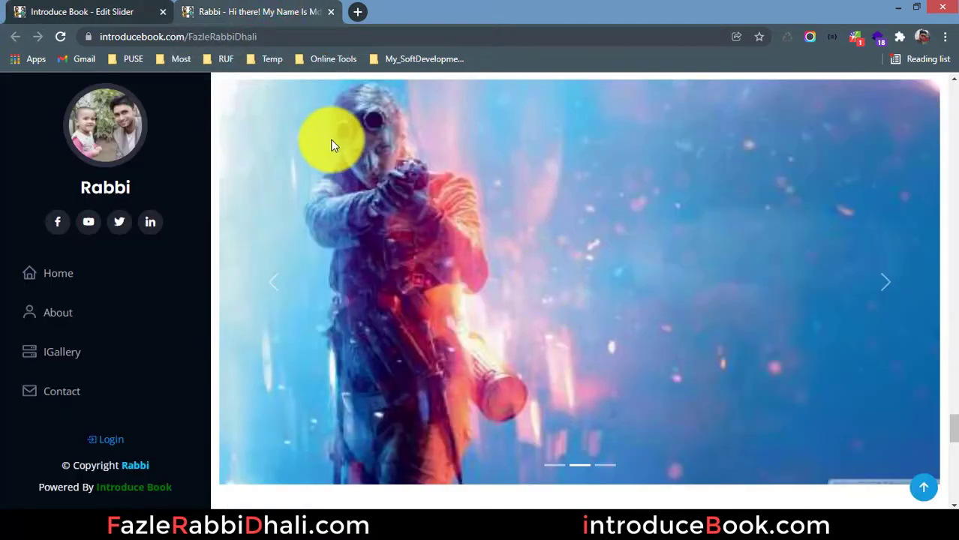
Examine the title and short details fields of the Slider 1 entry on the editing page.
{"action": "left_click", "coordinate": [47, 11]}
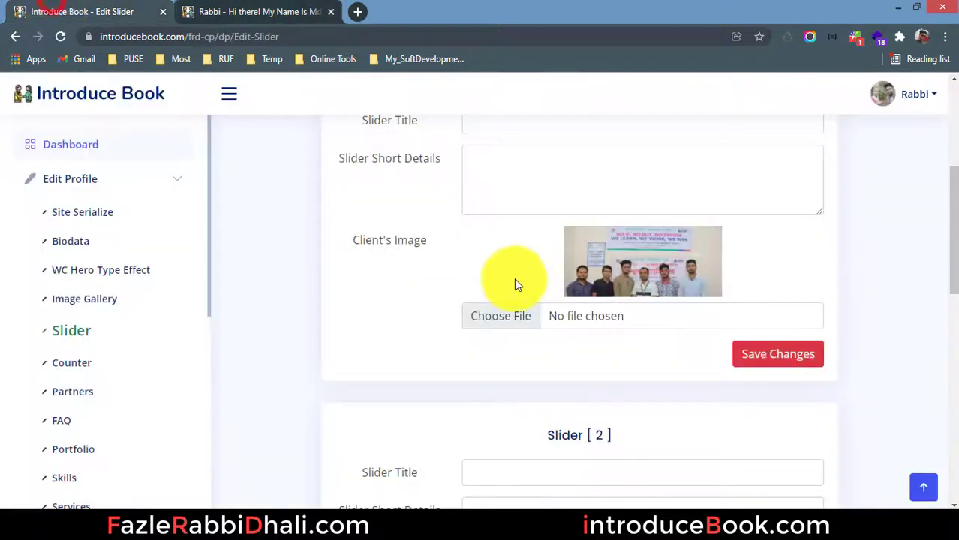
{"action": "scroll", "coordinate": [488, 301], "scroll_direction": "up", "scroll_amount": 3}
{"action": "scroll", "coordinate": [445, 330], "scroll_direction": "up", "scroll_amount": 1}
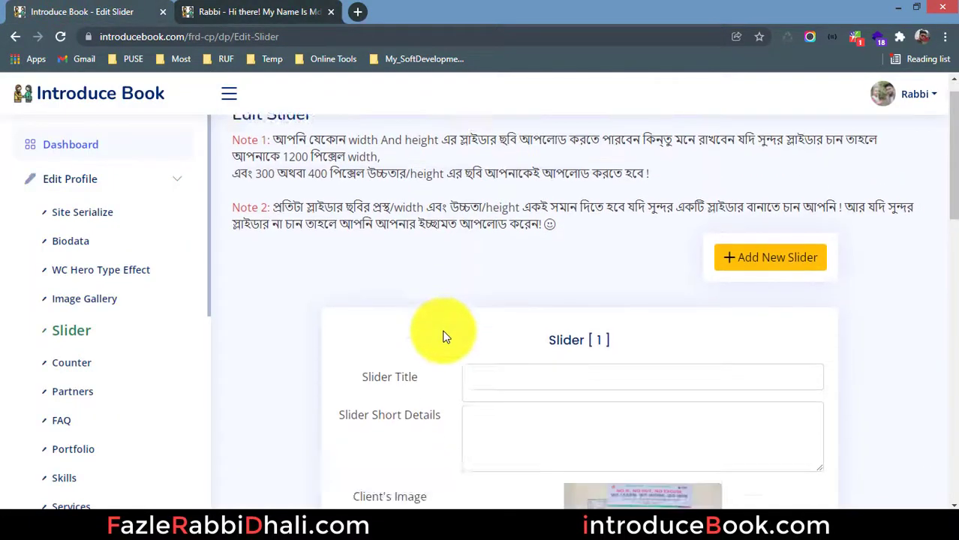
{"action": "scroll", "coordinate": [445, 334], "scroll_direction": "down", "scroll_amount": 3}
{"action": "scroll", "coordinate": [499, 246], "scroll_direction": "up", "scroll_amount": 1}
{"action": "left_click", "coordinate": [363, 192]}
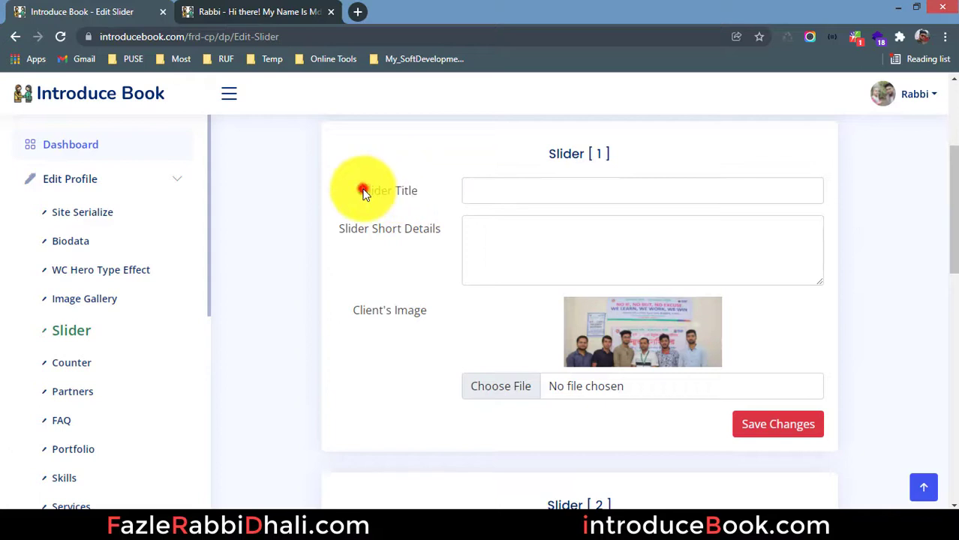
{"action": "left_click_drag", "start_coordinate": [367, 196], "coordinate": [398, 194]}
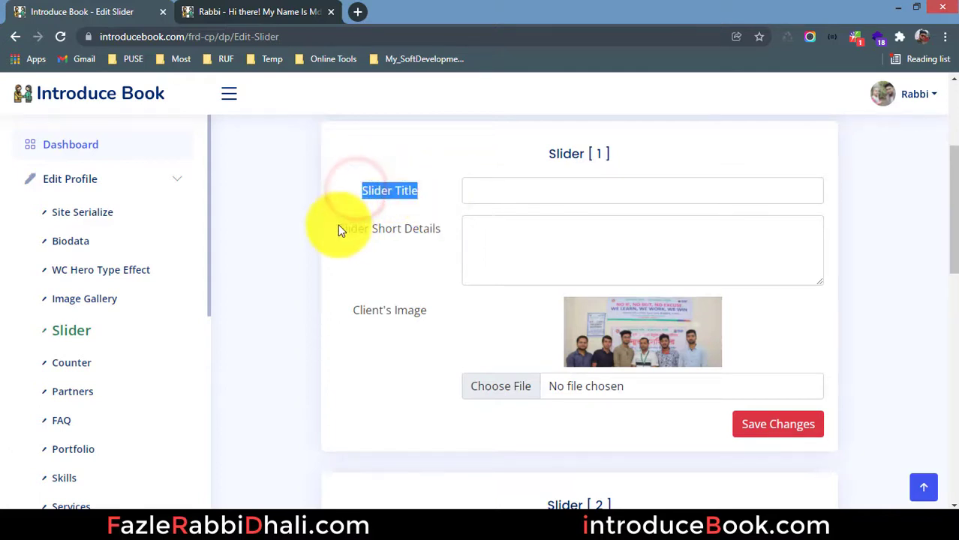
{"action": "left_click_drag", "start_coordinate": [337, 228], "coordinate": [448, 229]}
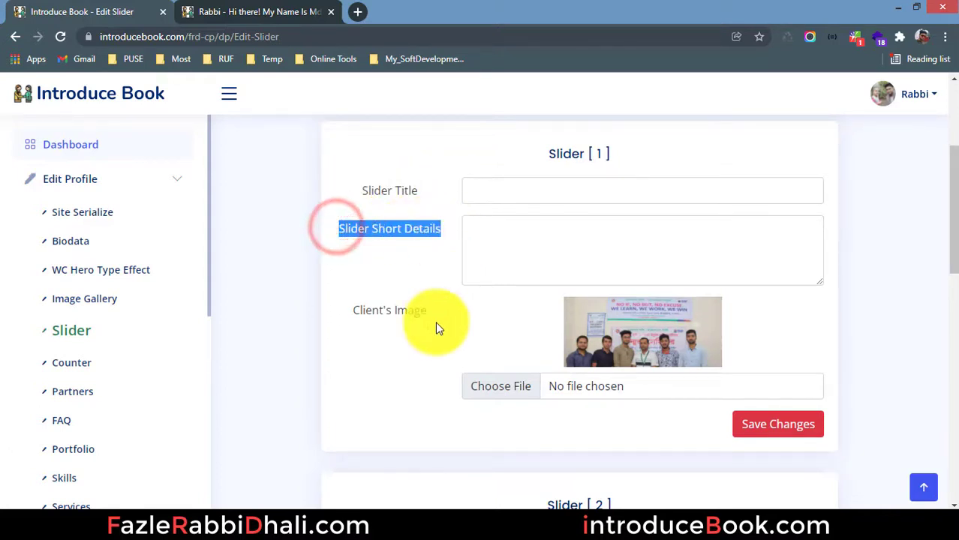
{"action": "left_click", "coordinate": [354, 282]}
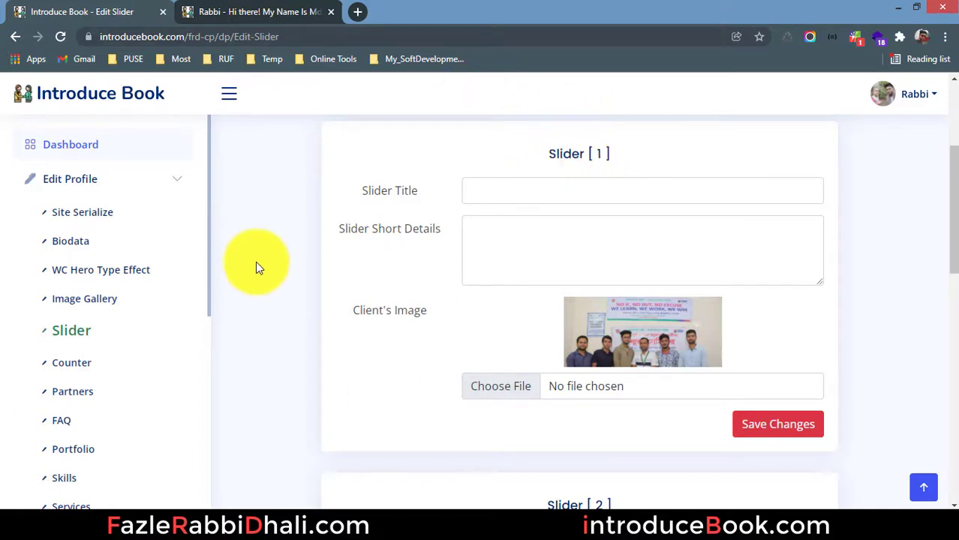
Advance the public slider from the third slide to the first and return to the slider editing page.
{"action": "left_click", "coordinate": [240, 11]}
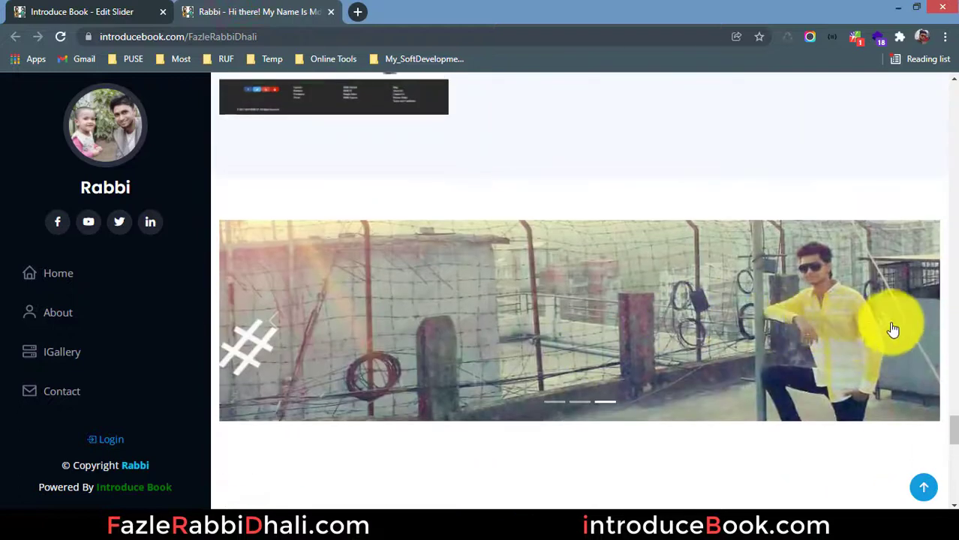
{"action": "left_click", "coordinate": [896, 319]}
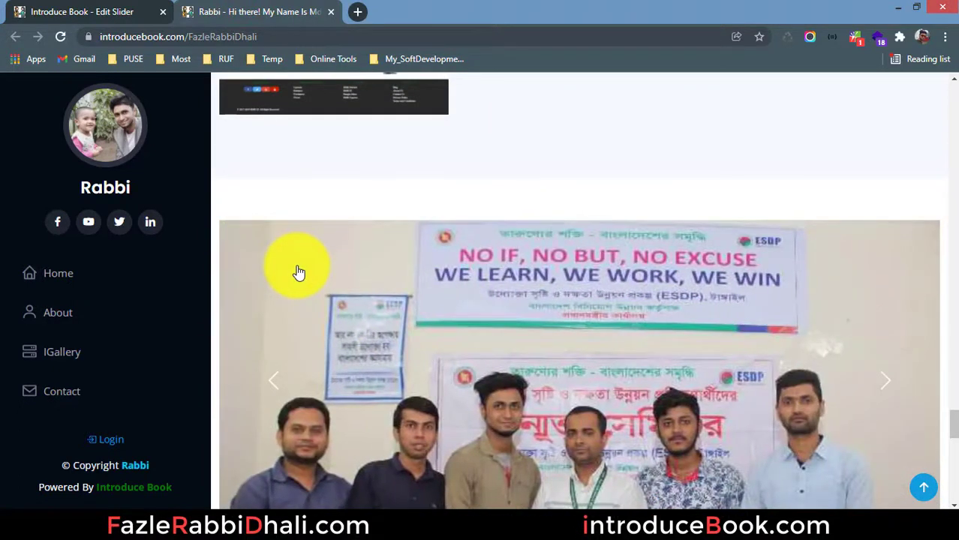
{"action": "left_click", "coordinate": [100, 9]}
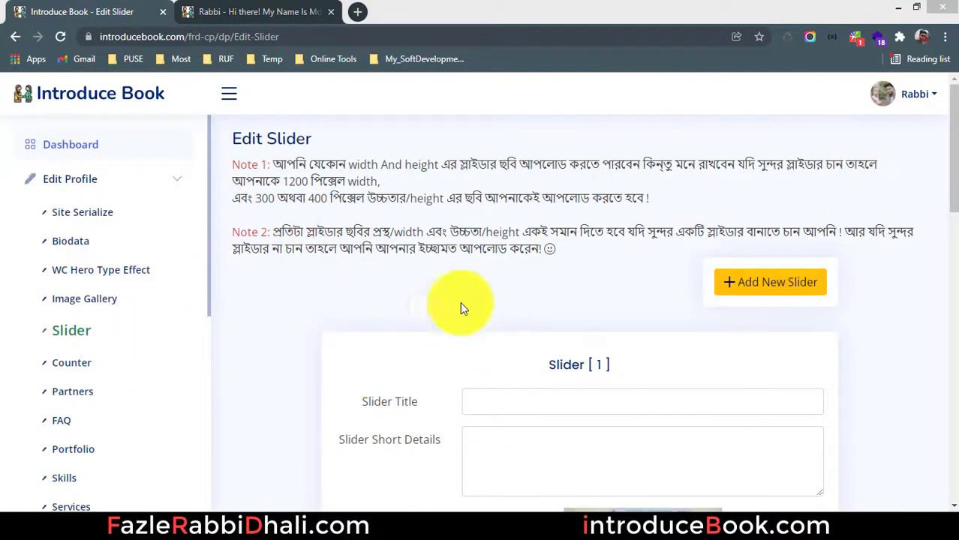
Cycle through all the slides on the public profile page to compare their image heights.
{"action": "left_click", "coordinate": [276, 9]}
{"action": "scroll", "coordinate": [353, 205], "scroll_direction": "down", "scroll_amount": 2}
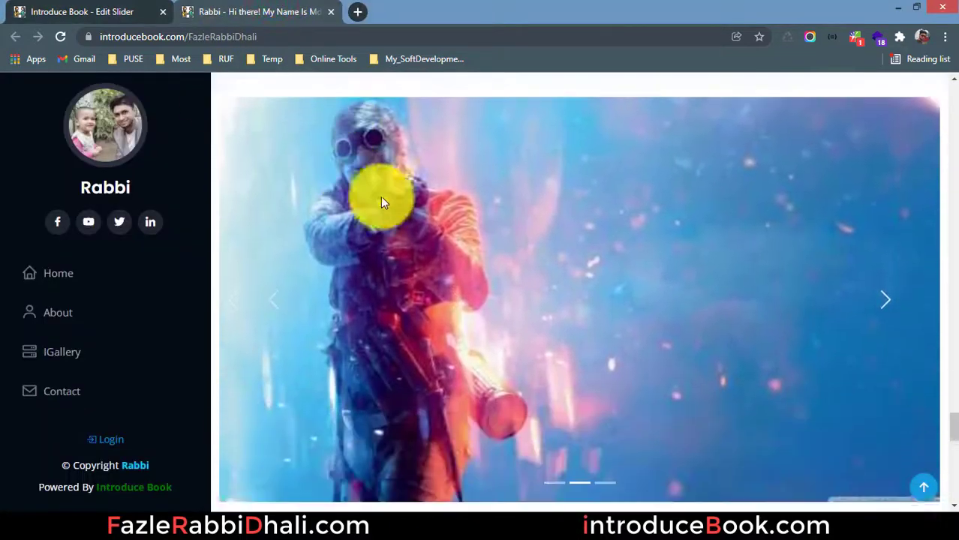
{"action": "left_click", "coordinate": [887, 280]}
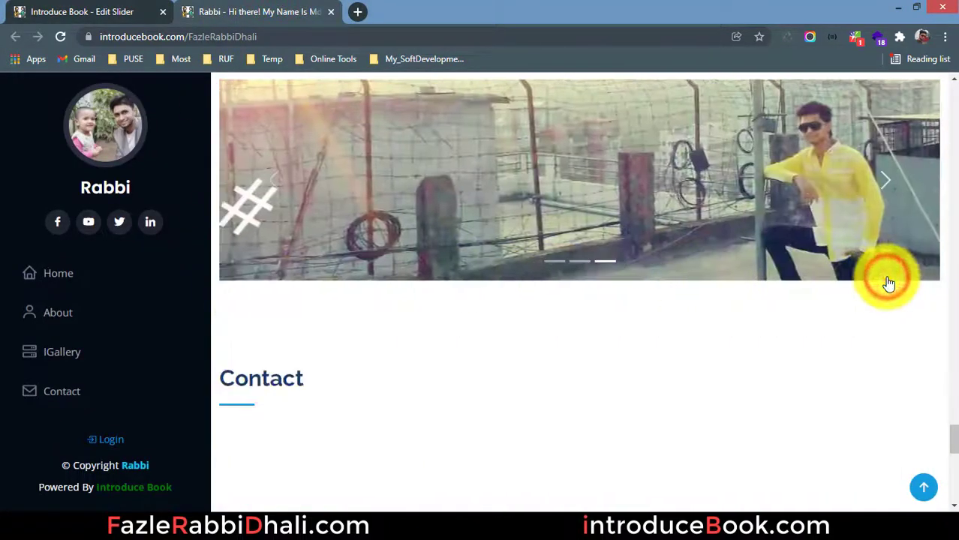
{"action": "scroll", "coordinate": [466, 272], "scroll_direction": "up", "scroll_amount": 2}
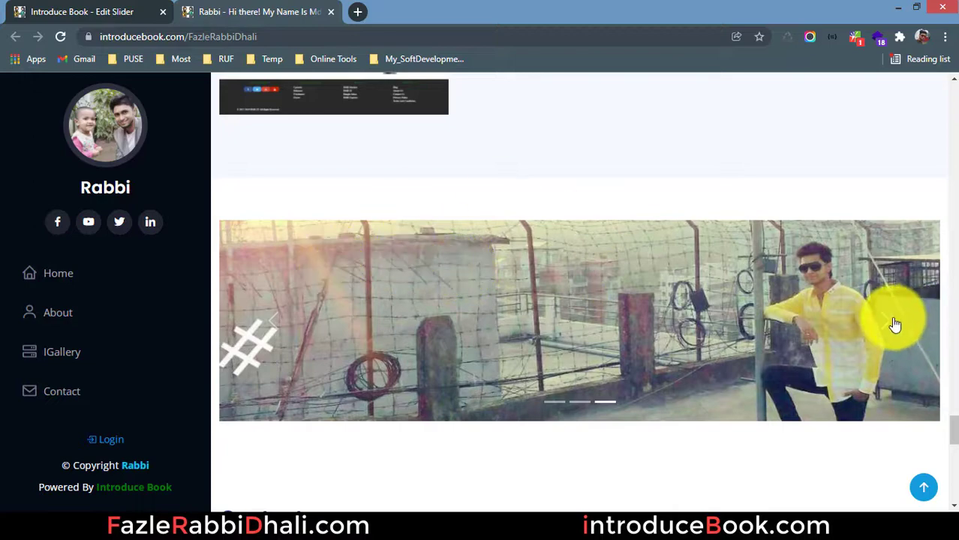
{"action": "left_click", "coordinate": [893, 323]}
{"action": "scroll", "coordinate": [717, 315], "scroll_direction": "down", "scroll_amount": 2}
{"action": "scroll", "coordinate": [742, 317], "scroll_direction": "up", "scroll_amount": 2}
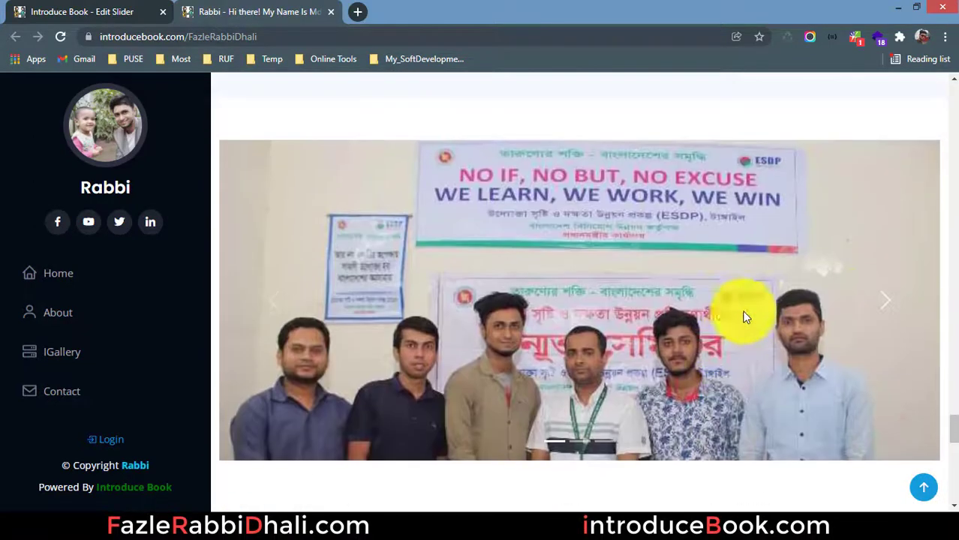
{"action": "left_click", "coordinate": [895, 319]}
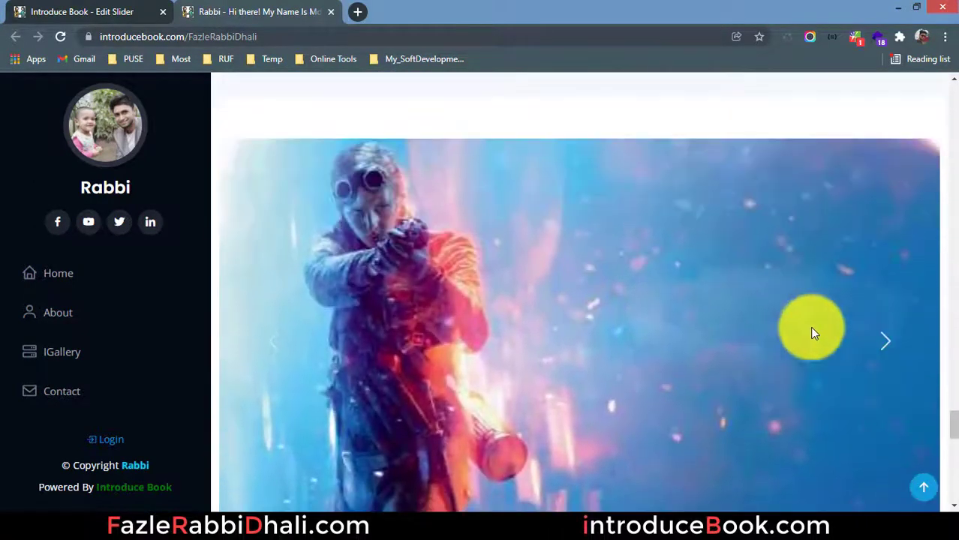
{"action": "left_click", "coordinate": [890, 352]}
{"action": "left_click", "coordinate": [889, 345]}
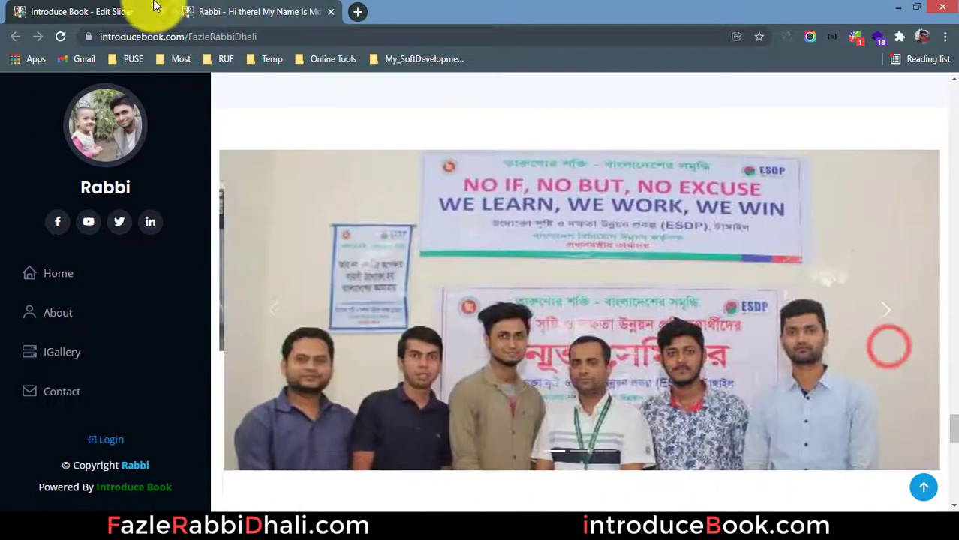
Read Note 1 on the slider editing page about the recommended image width and height.
{"action": "left_click", "coordinate": [96, 9]}
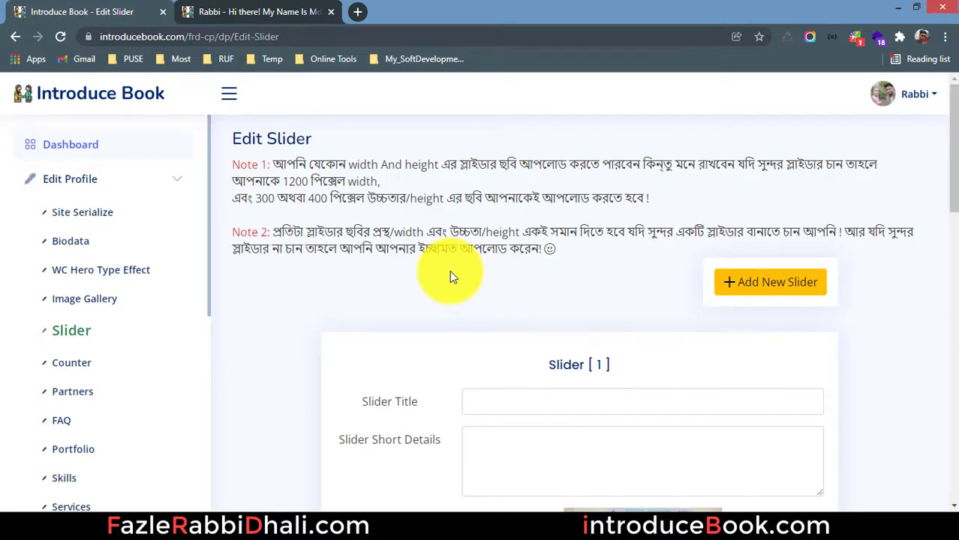
{"action": "left_click_drag", "start_coordinate": [231, 166], "coordinate": [271, 198]}
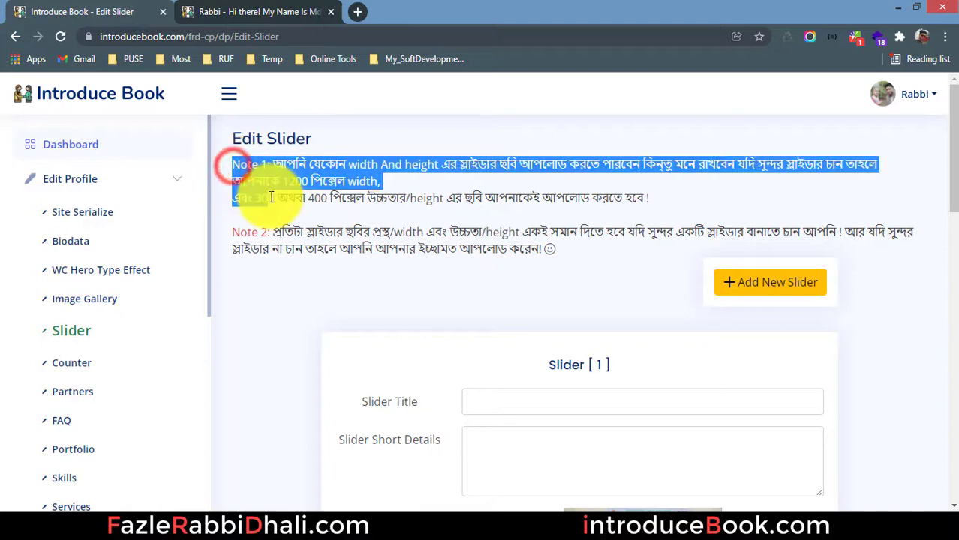
{"action": "left_click", "coordinate": [269, 196]}
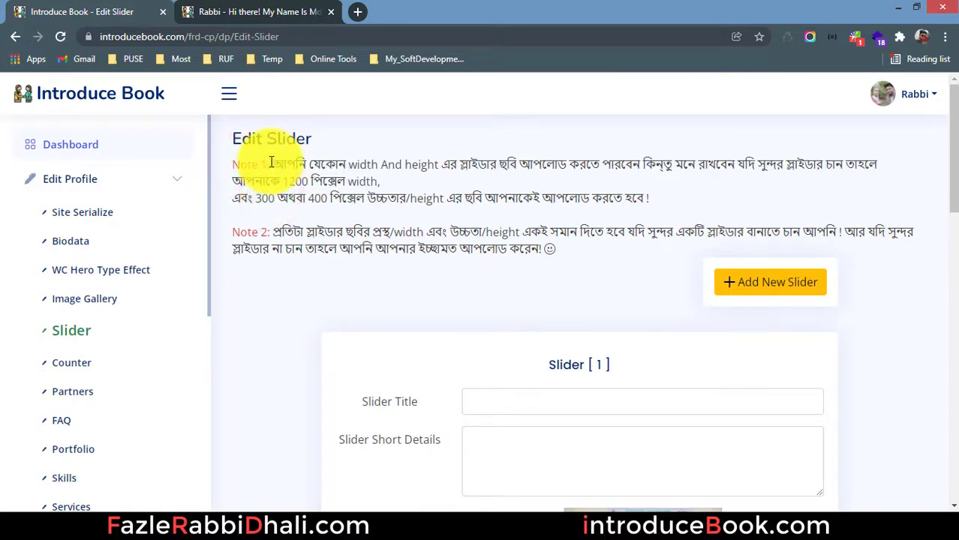
{"action": "left_click_drag", "start_coordinate": [271, 162], "coordinate": [659, 204]}
{"action": "left_click", "coordinate": [659, 202]}
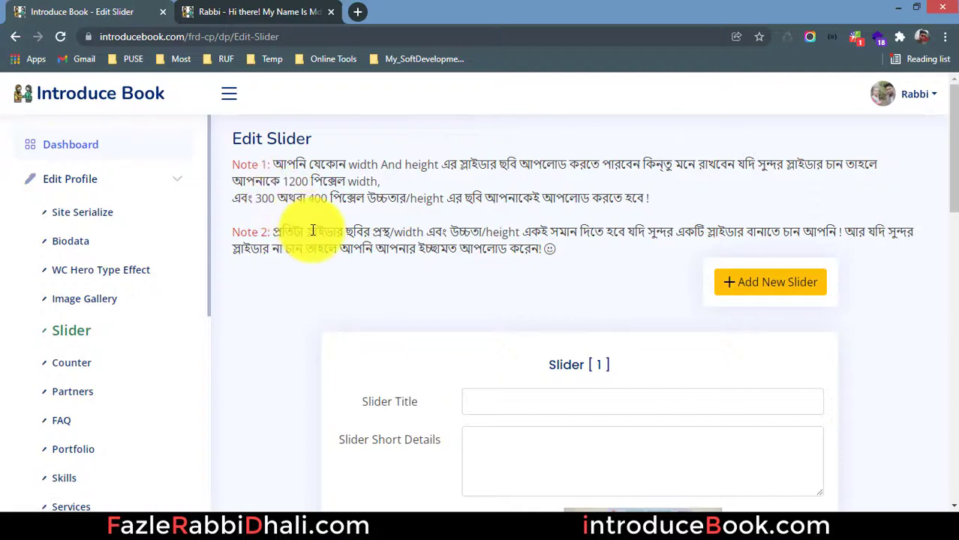
Step the public slider from the first slide around to the first again to see how image size affects the layout.
{"action": "left_click", "coordinate": [239, 10]}
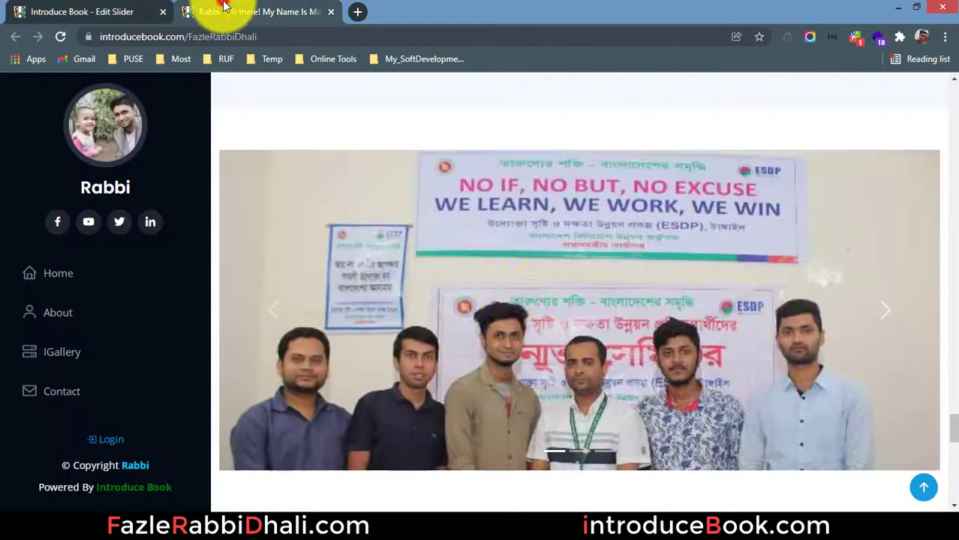
{"action": "left_click", "coordinate": [887, 307]}
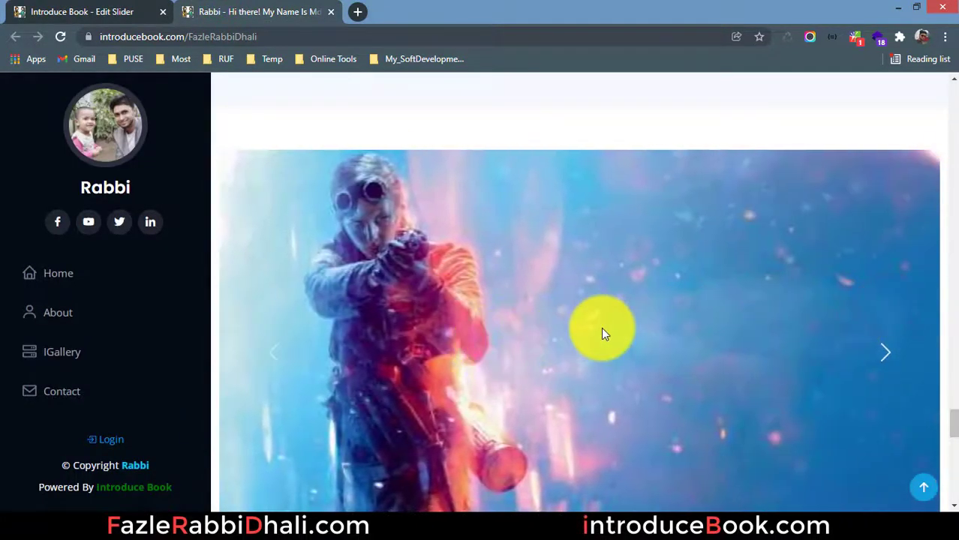
{"action": "scroll", "coordinate": [499, 302], "scroll_direction": "down", "scroll_amount": 1}
{"action": "left_click", "coordinate": [886, 289]}
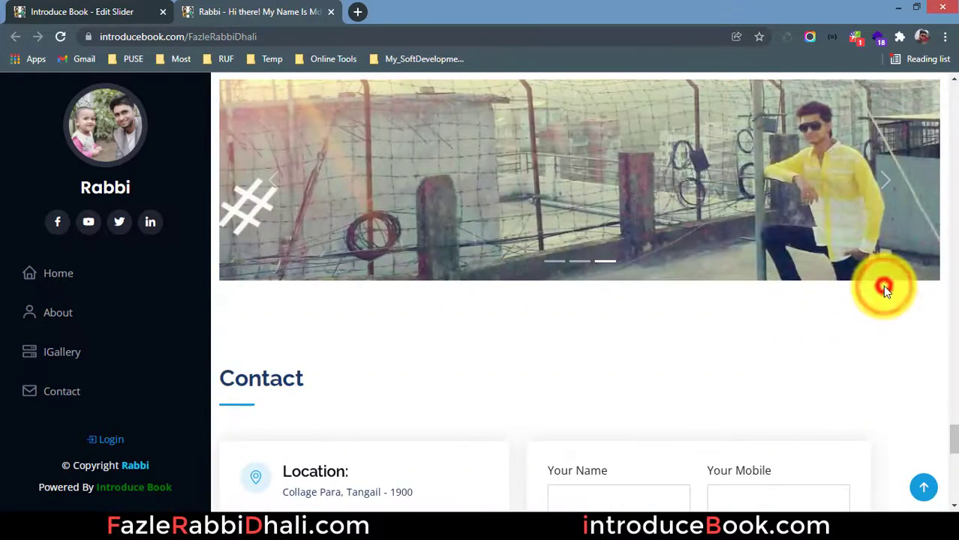
{"action": "scroll", "coordinate": [826, 285], "scroll_direction": "up", "scroll_amount": 2}
{"action": "left_click", "coordinate": [886, 317]}
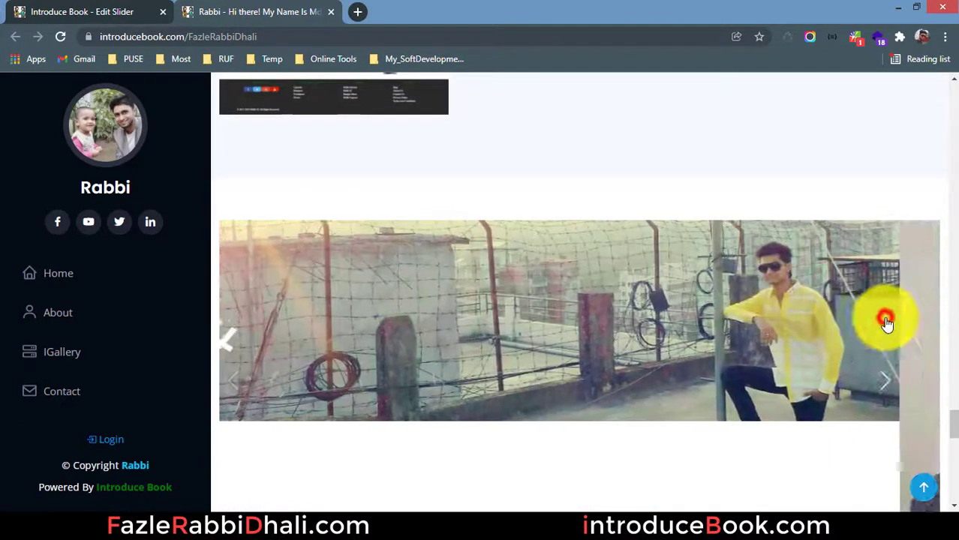
{"action": "scroll", "coordinate": [788, 317], "scroll_direction": "down", "scroll_amount": 1}
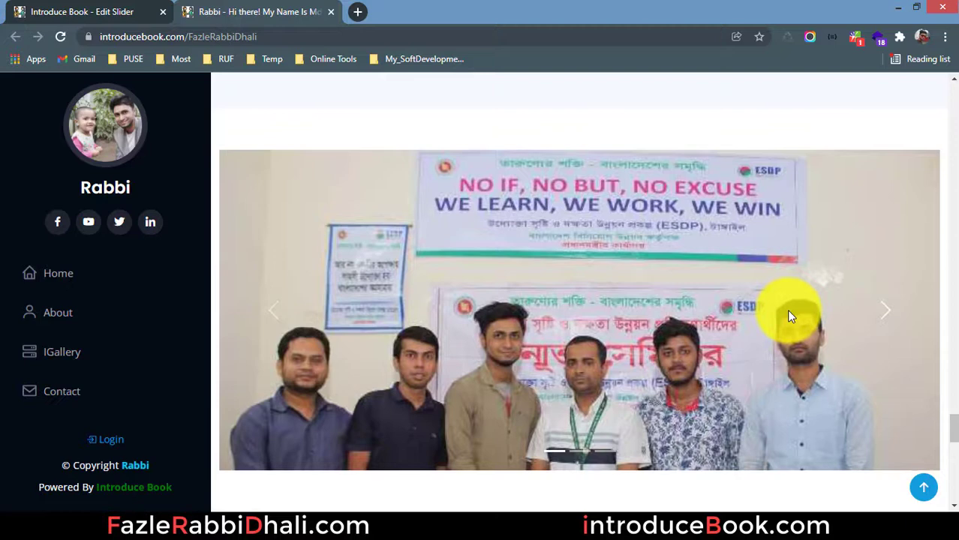
Check the recommended 1200-pixel width and 300 or 400-pixel height in Note 1 on the editing page.
{"action": "left_click", "coordinate": [111, 9]}
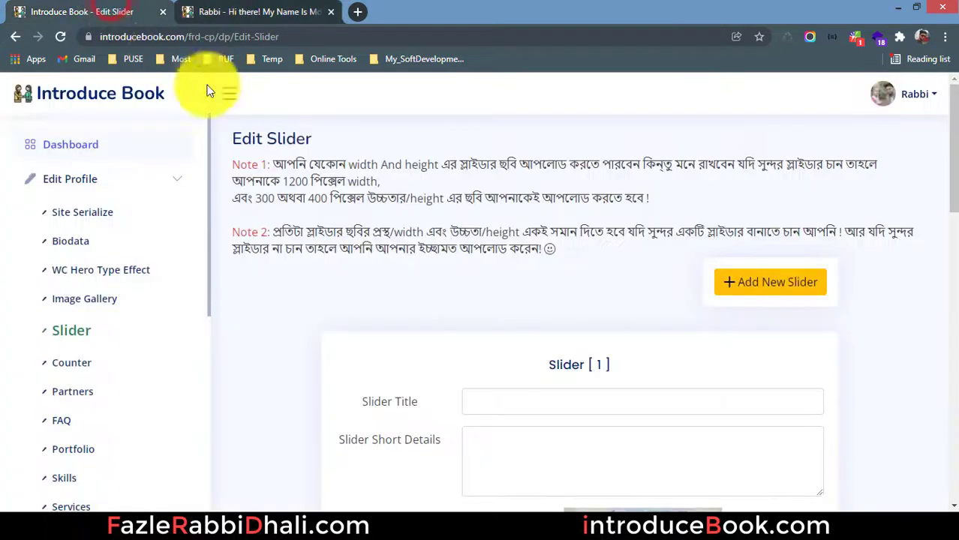
{"action": "double_click", "coordinate": [286, 181]}
{"action": "double_click", "coordinate": [259, 197]}
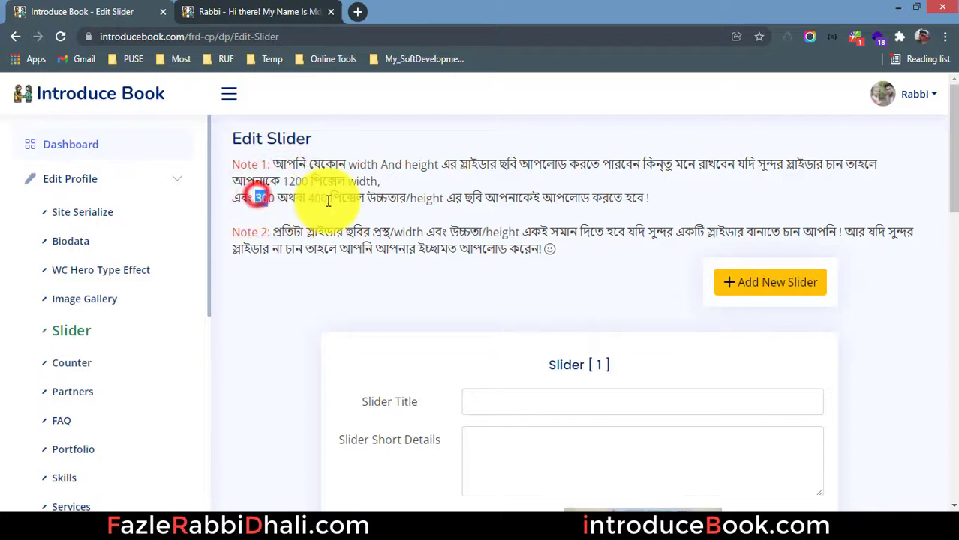
{"action": "double_click", "coordinate": [318, 198]}
{"action": "left_click_drag", "start_coordinate": [329, 199], "coordinate": [256, 210]}
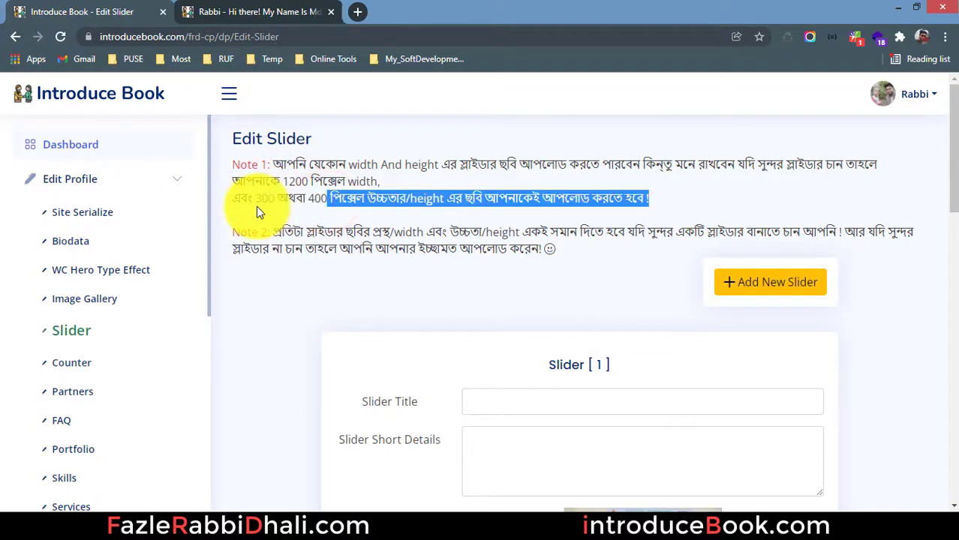
{"action": "left_click", "coordinate": [283, 196]}
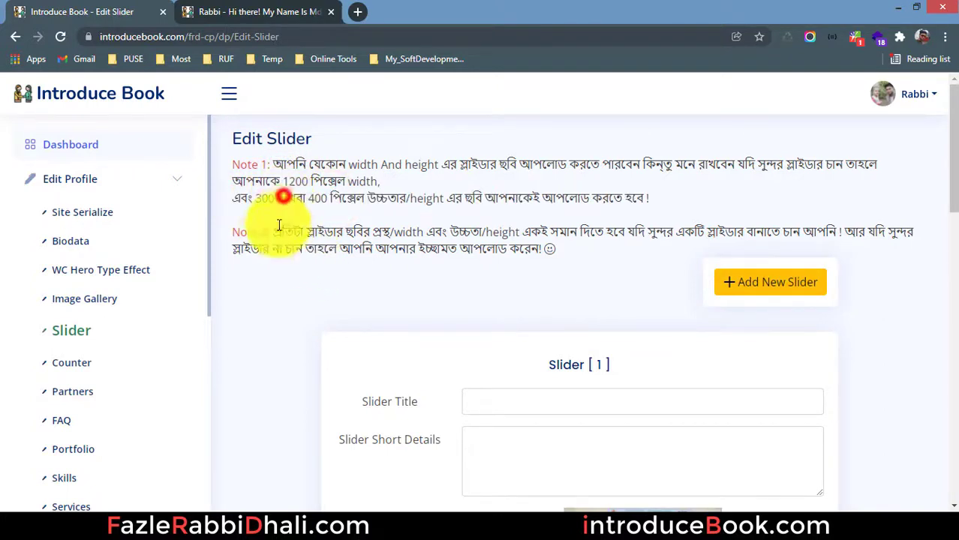
Read Note 2 about giving every slider image the same width and height, and look over the slider entries.
{"action": "left_click_drag", "start_coordinate": [270, 234], "coordinate": [422, 242]}
{"action": "left_click", "coordinate": [424, 240]}
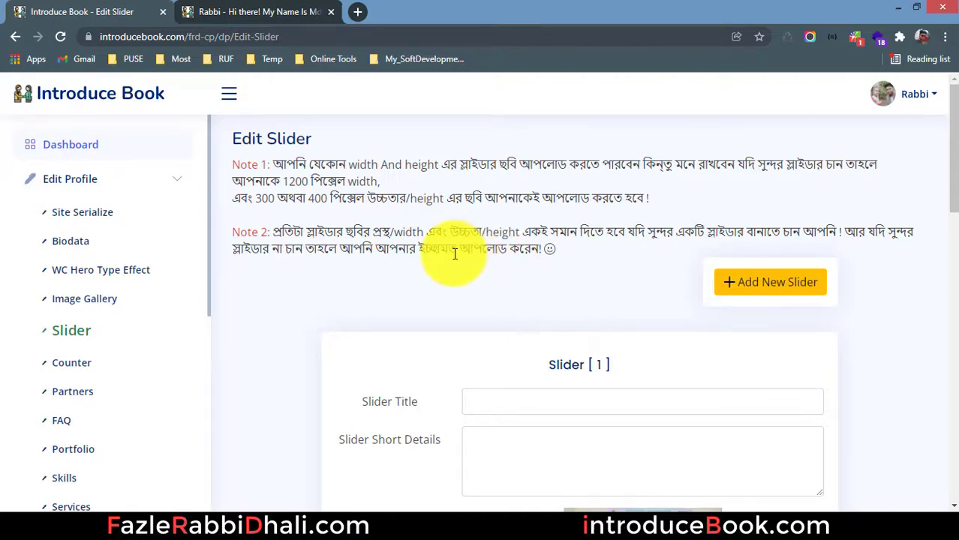
{"action": "scroll", "coordinate": [454, 255], "scroll_direction": "down", "scroll_amount": 5}
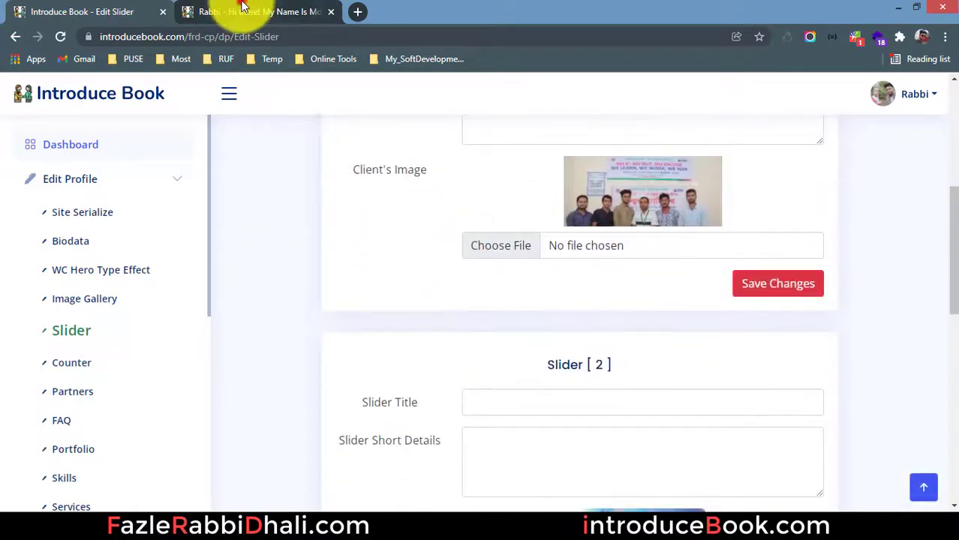
Run the public slider through all slides once more, ending on the second, to compare the unequal image sizes.
{"action": "left_click", "coordinate": [248, 9]}
{"action": "scroll", "coordinate": [803, 263], "scroll_direction": "down", "scroll_amount": 1}
{"action": "left_click", "coordinate": [877, 237]}
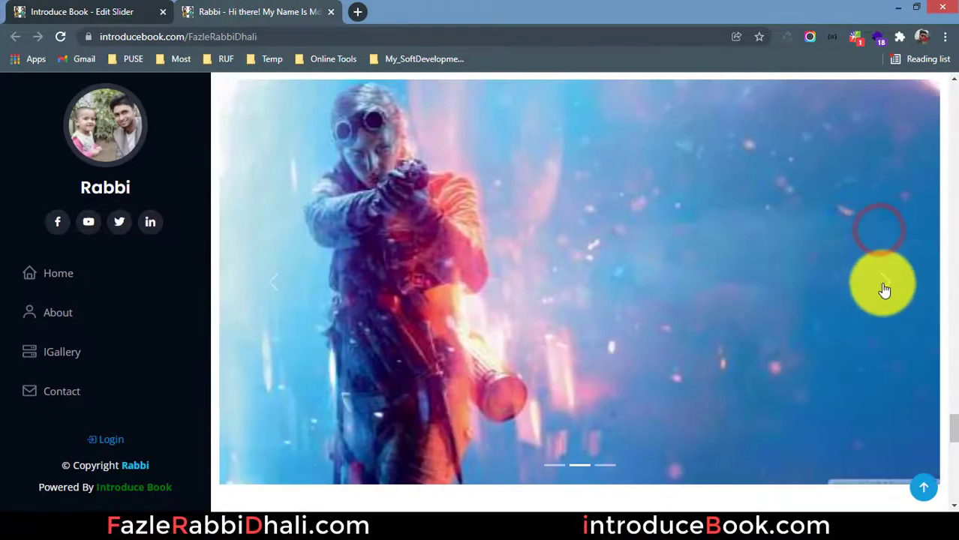
{"action": "left_click", "coordinate": [884, 285]}
{"action": "scroll", "coordinate": [638, 346], "scroll_direction": "up", "scroll_amount": 2}
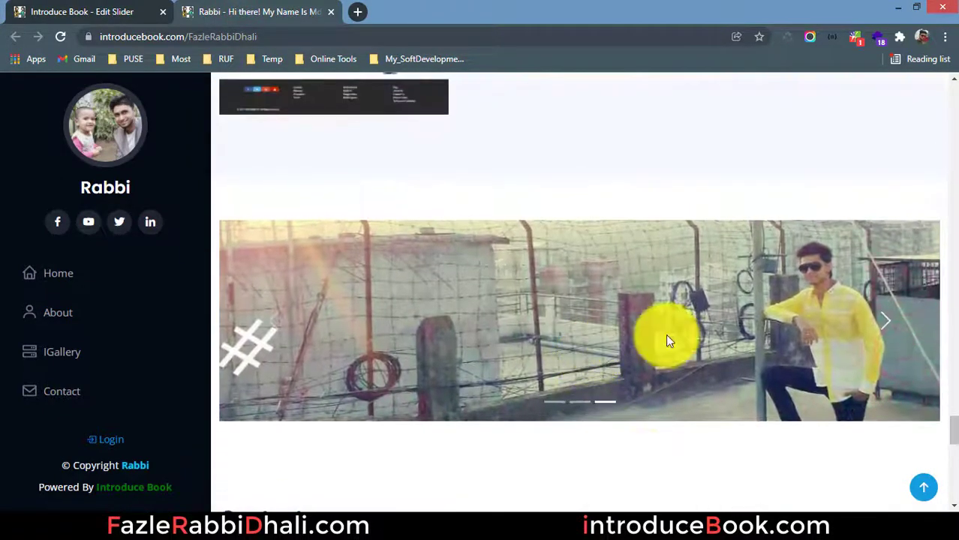
{"action": "left_click", "coordinate": [895, 322]}
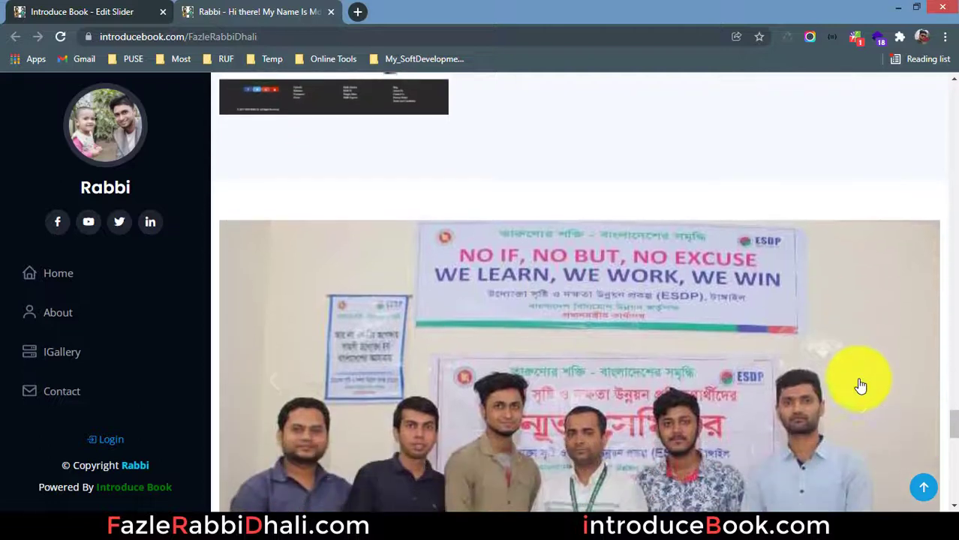
{"action": "left_click", "coordinate": [885, 376]}
{"action": "scroll", "coordinate": [650, 371], "scroll_direction": "down", "scroll_amount": 2}
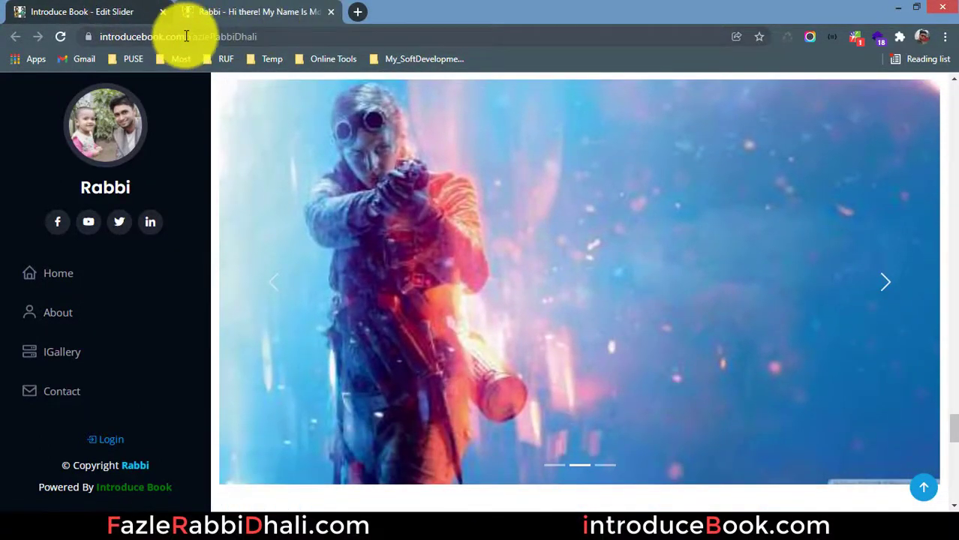
Open another member's public profile page on introducebook.com in a new tab, using the copied site address plus that member's username.
{"action": "left_click_drag", "start_coordinate": [187, 36], "coordinate": [92, 66]}
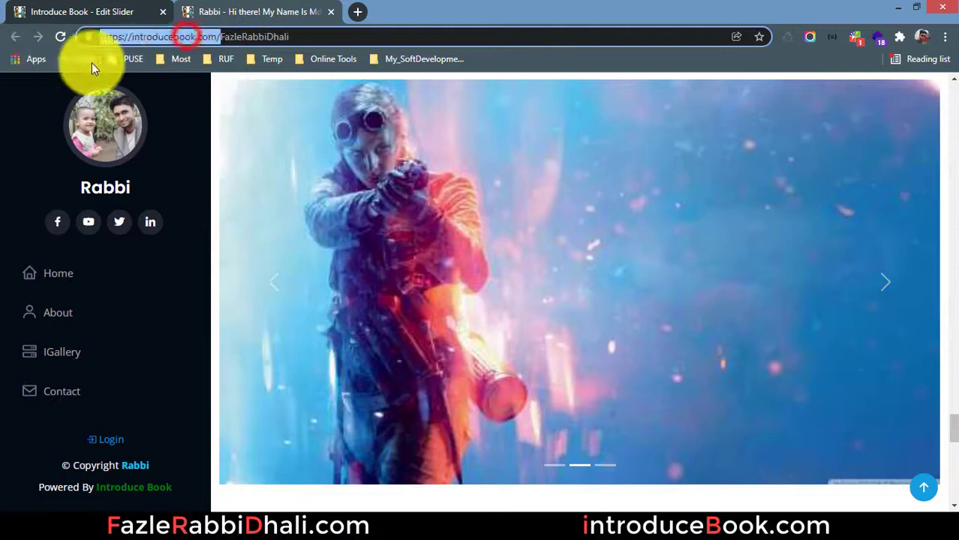
{"action": "right_click", "coordinate": [216, 39]}
{"action": "left_click", "coordinate": [256, 90]}
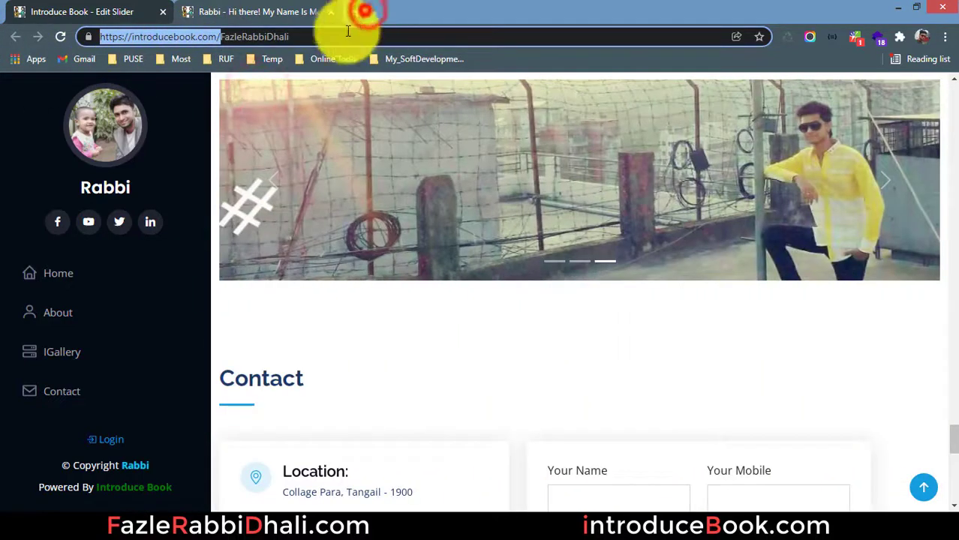
{"action": "left_click", "coordinate": [364, 12]}
{"action": "key", "text": "ctrl+v"}
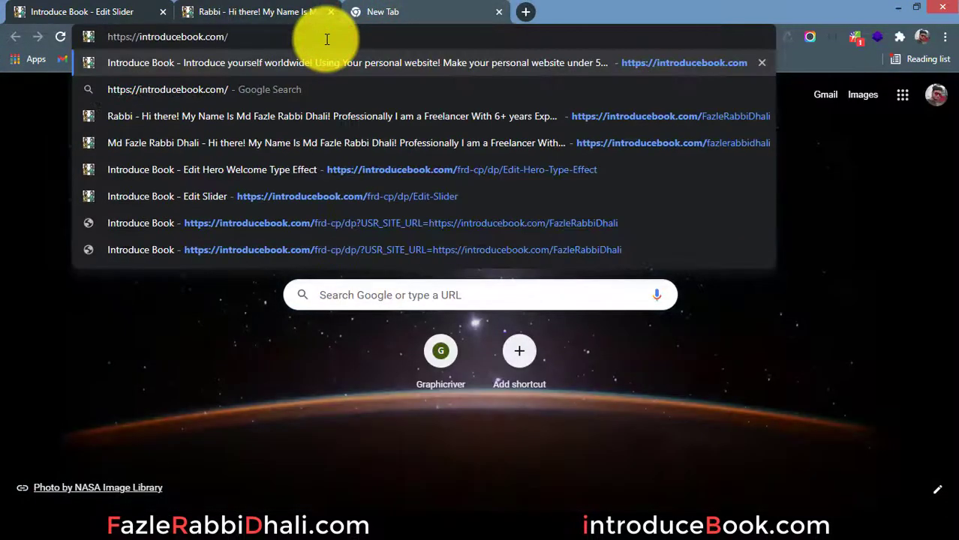
{"action": "type", "text": "monir"}
{"action": "key", "text": "Return"}
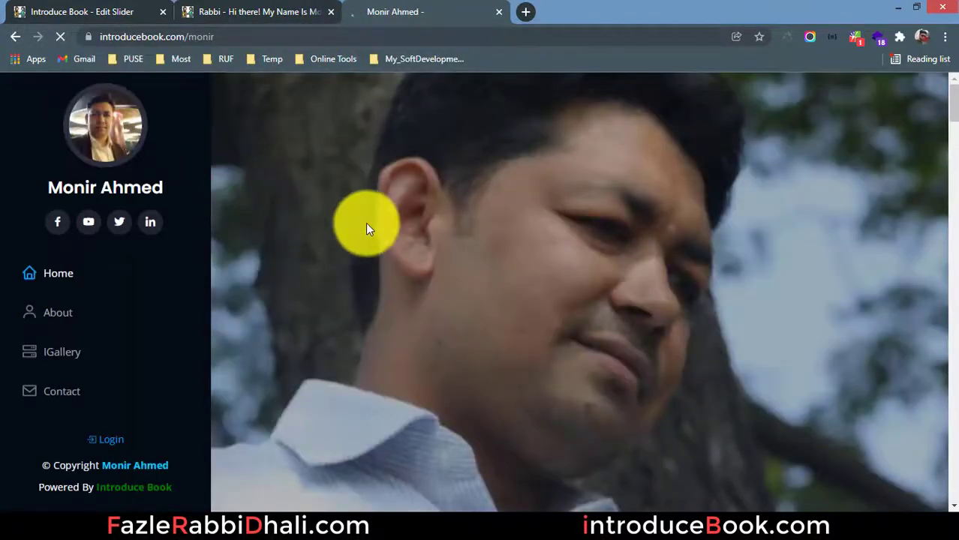
Step through all the slides of this profile's slider to see how equally sized images look.
{"action": "scroll", "coordinate": [376, 232], "scroll_direction": "down", "scroll_amount": 4}
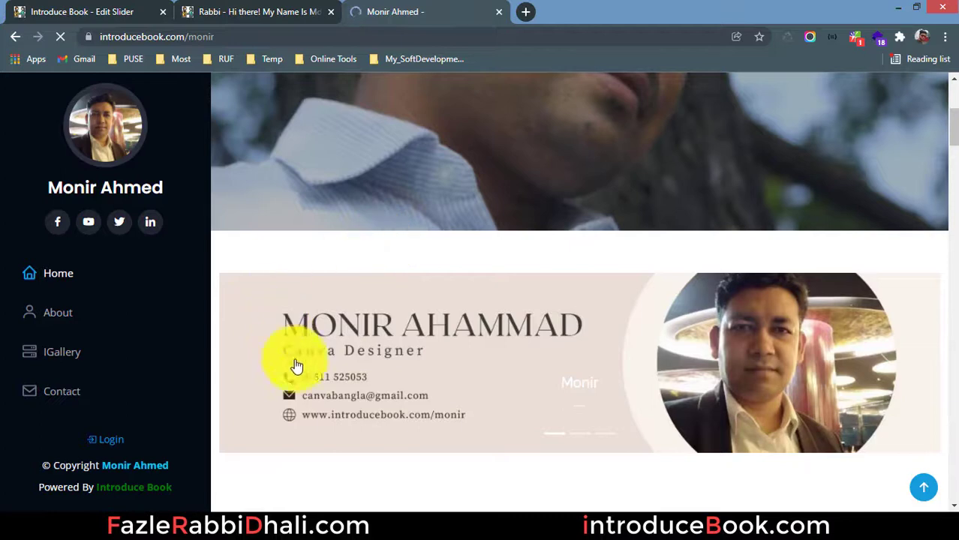
{"action": "left_click", "coordinate": [886, 368]}
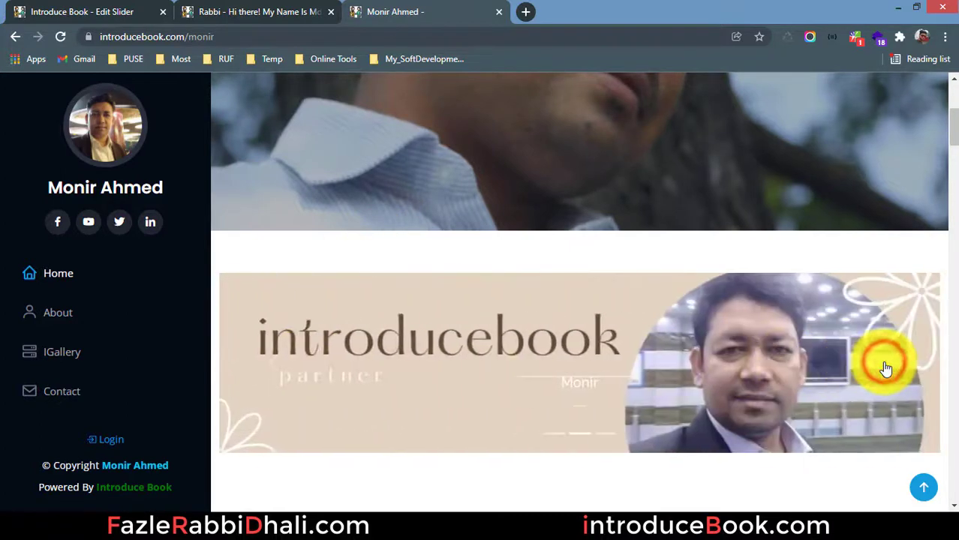
{"action": "left_click", "coordinate": [885, 367]}
{"action": "left_click", "coordinate": [884, 367]}
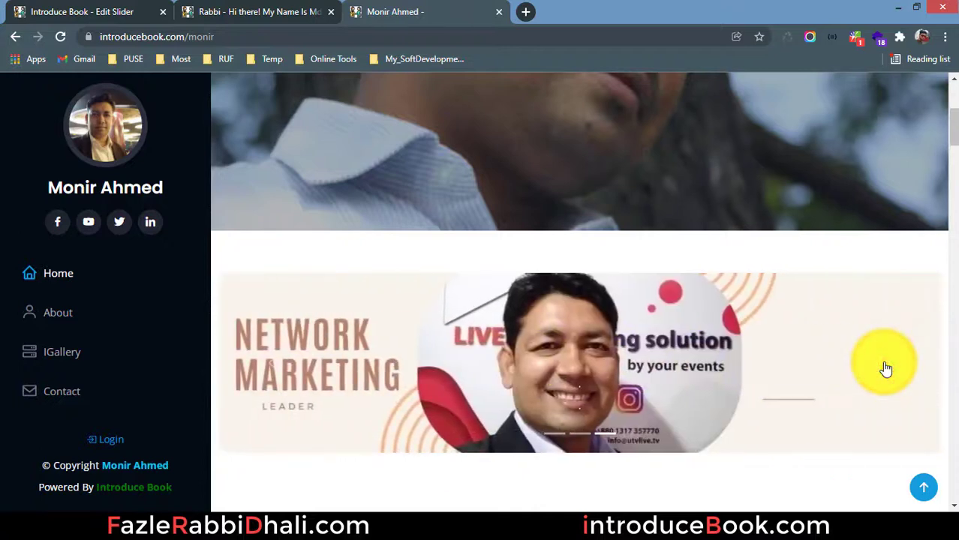
{"action": "left_click", "coordinate": [883, 368]}
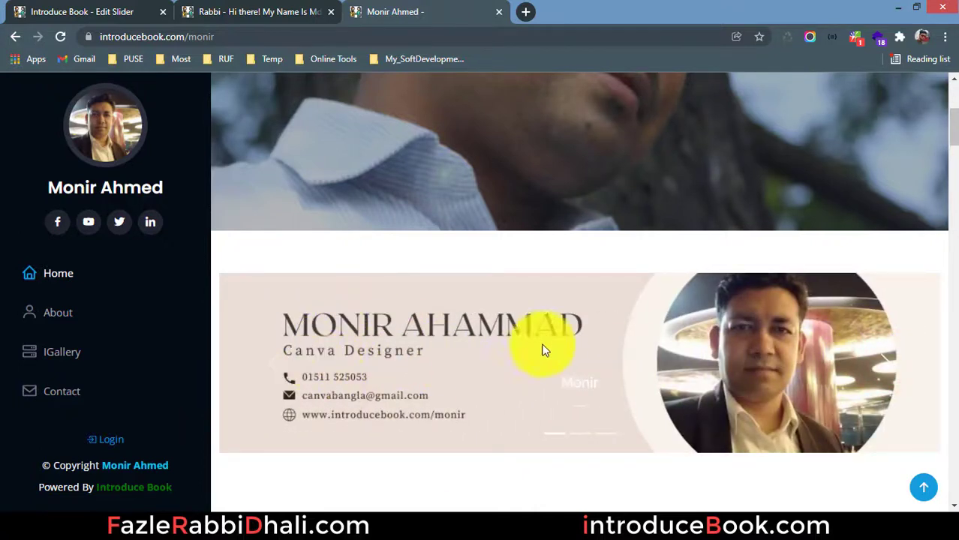
{"action": "left_click", "coordinate": [482, 352]}
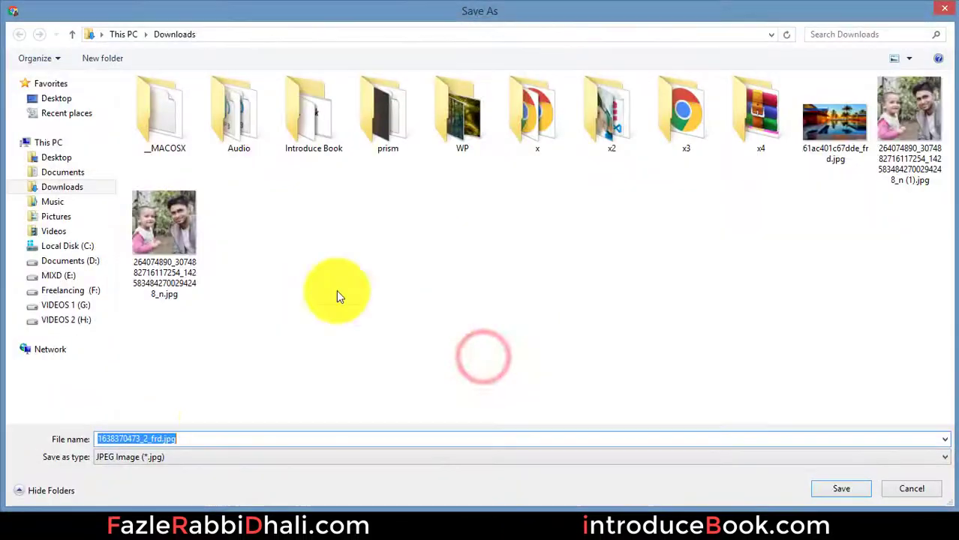
{"action": "left_click", "coordinate": [841, 489]}
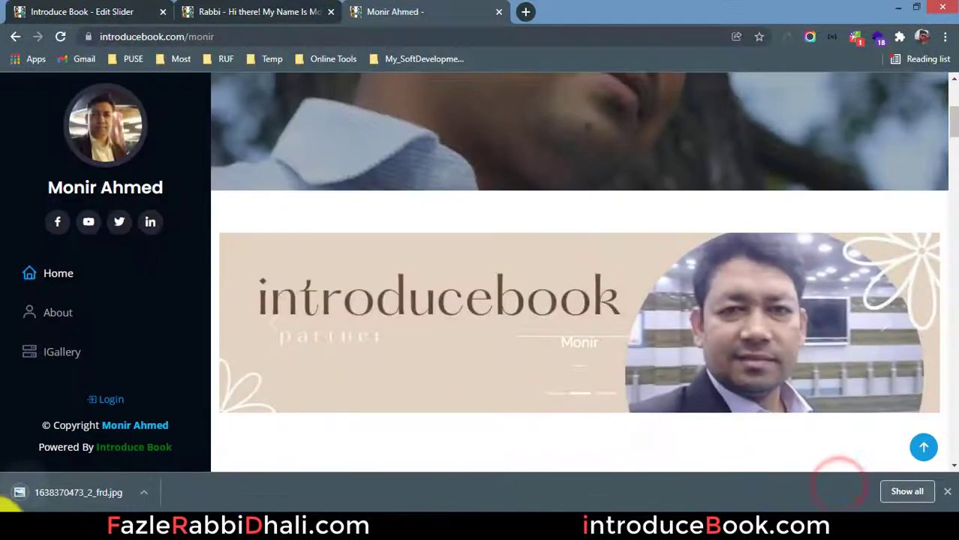
{"action": "key", "text": "super"}
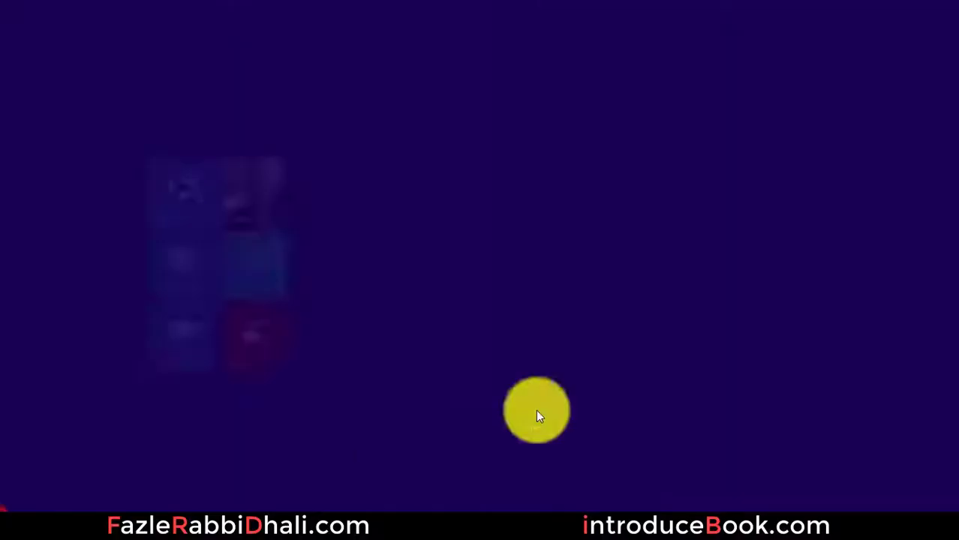
{"action": "left_click", "coordinate": [822, 244]}
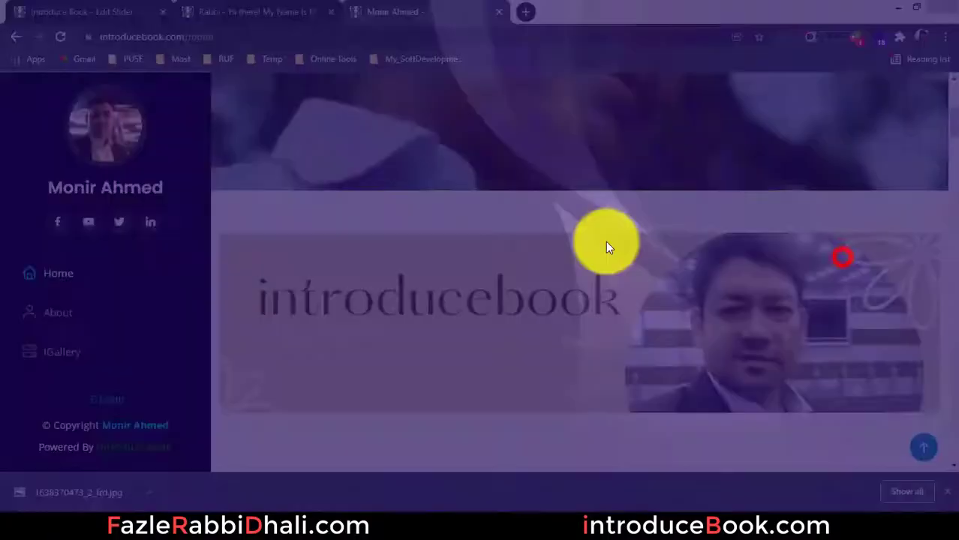
{"action": "right_click", "coordinate": [404, 333]}
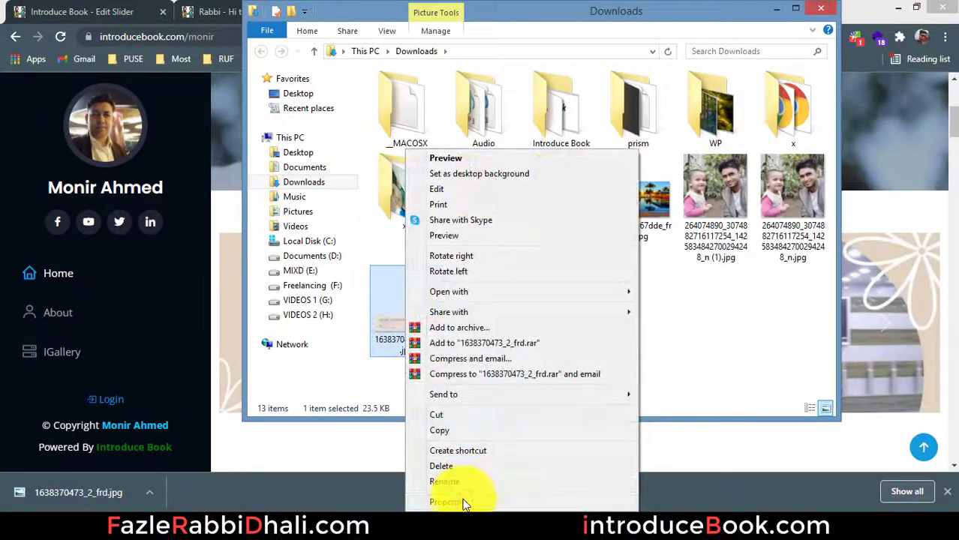
{"action": "left_click", "coordinate": [454, 501]}
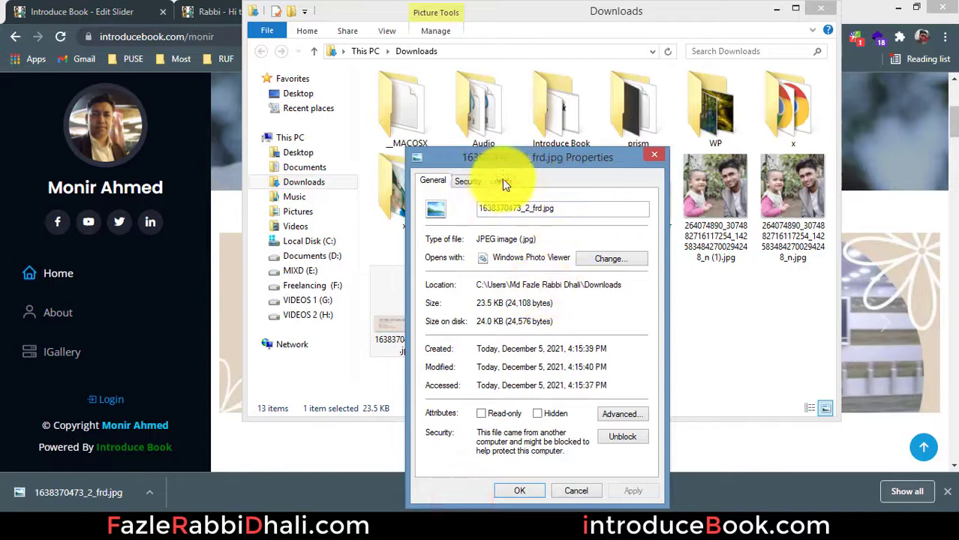
{"action": "left_click", "coordinate": [502, 180]}
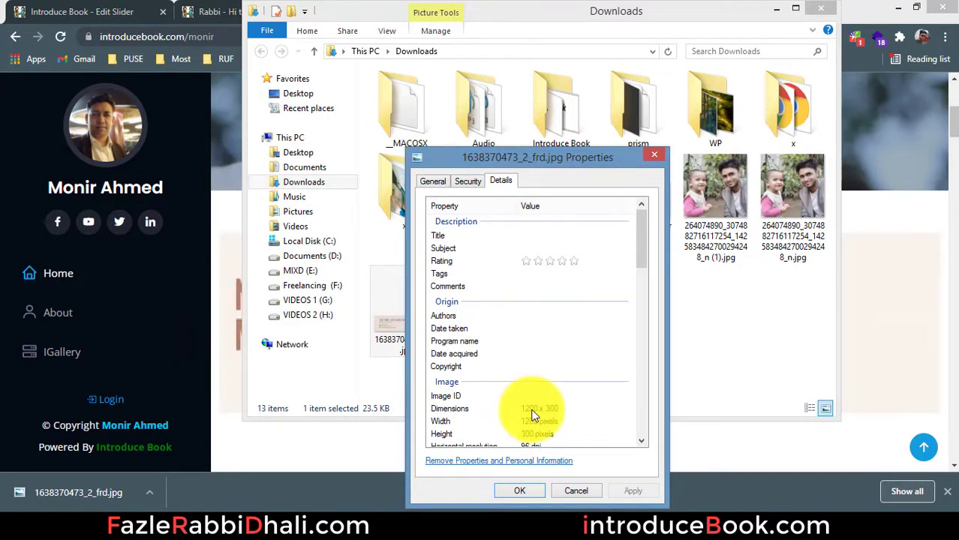
{"action": "left_click", "coordinate": [660, 156]}
{"action": "left_click", "coordinate": [819, 9]}
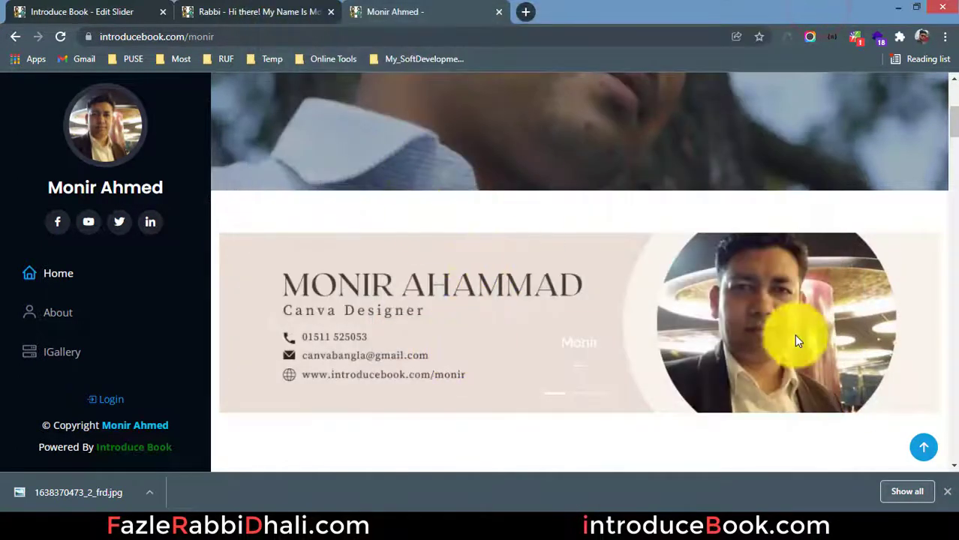
Run this profile's slider through its slides again, ending on the Network Marketing slide, to check that the layout stays even.
{"action": "left_click", "coordinate": [898, 328]}
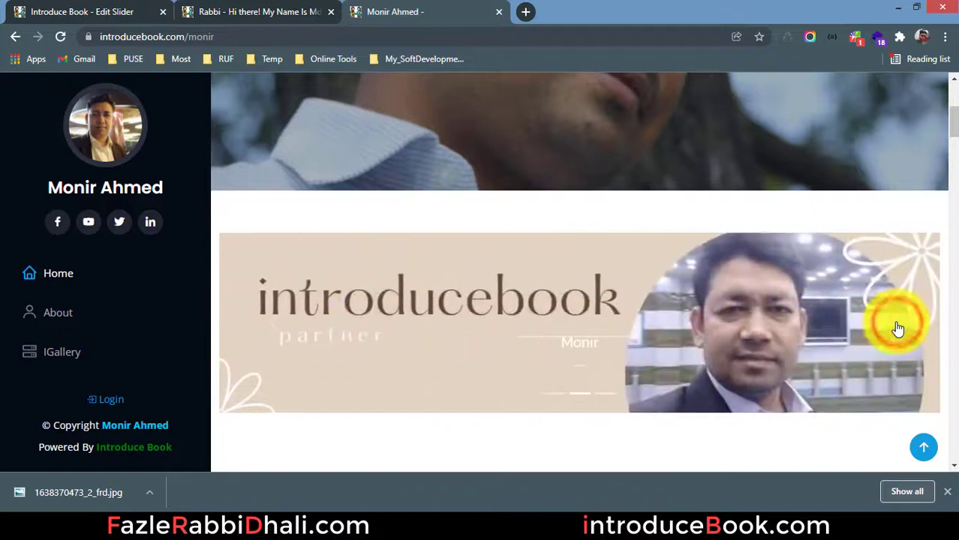
{"action": "left_click", "coordinate": [898, 329]}
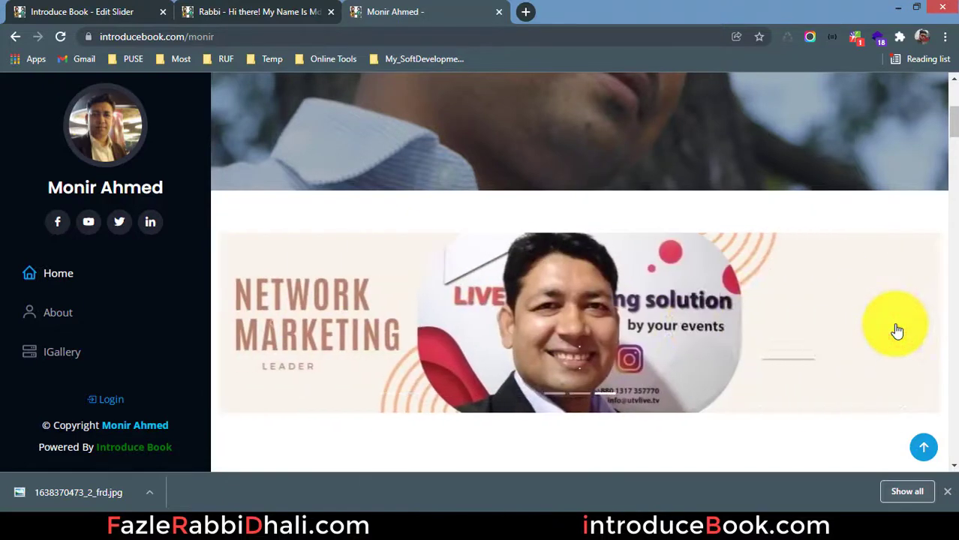
{"action": "left_click", "coordinate": [895, 331]}
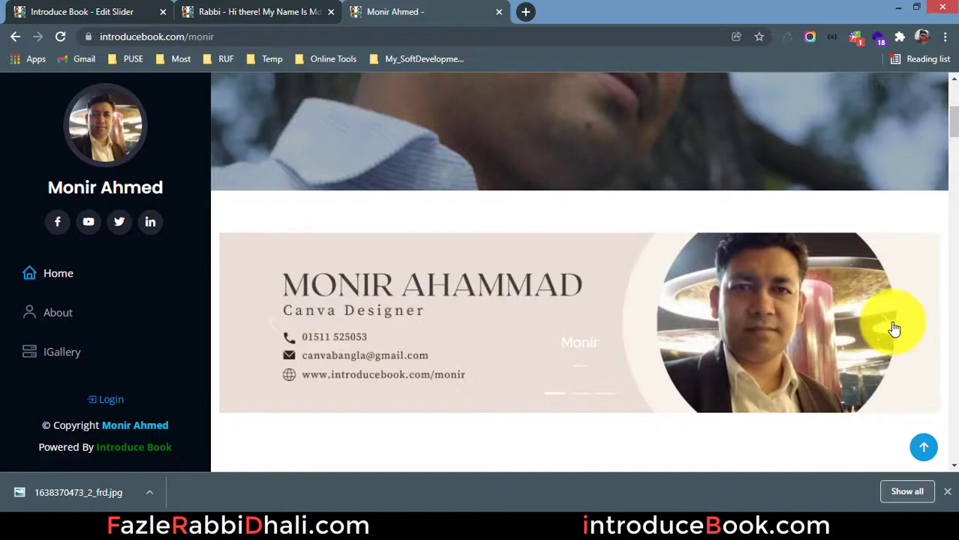
{"action": "left_click", "coordinate": [894, 327]}
{"action": "left_click", "coordinate": [893, 325]}
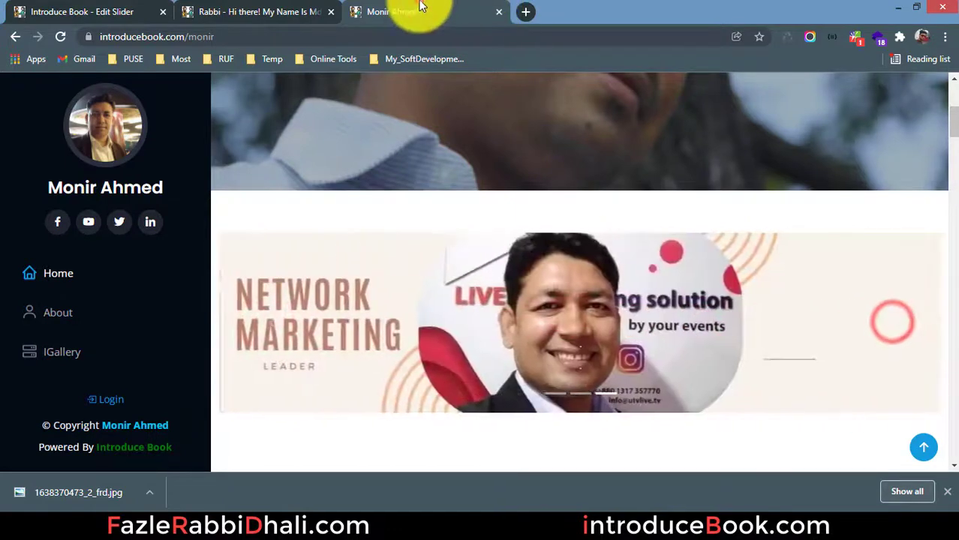
Close the other member's profile page and return to the Edit Slider page.
{"action": "left_click", "coordinate": [497, 12]}
{"action": "scroll", "coordinate": [391, 249], "scroll_direction": "up", "scroll_amount": 1}
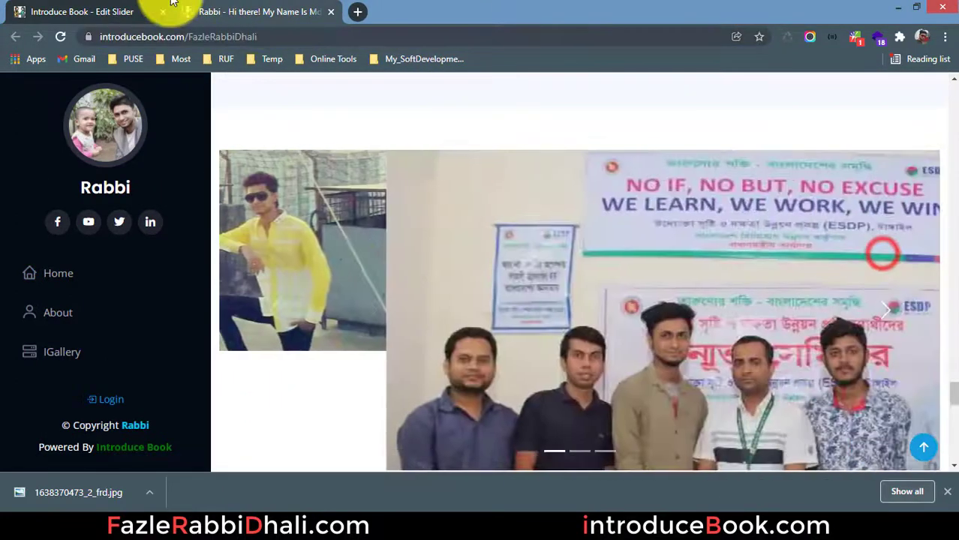
{"action": "left_click", "coordinate": [142, 12]}
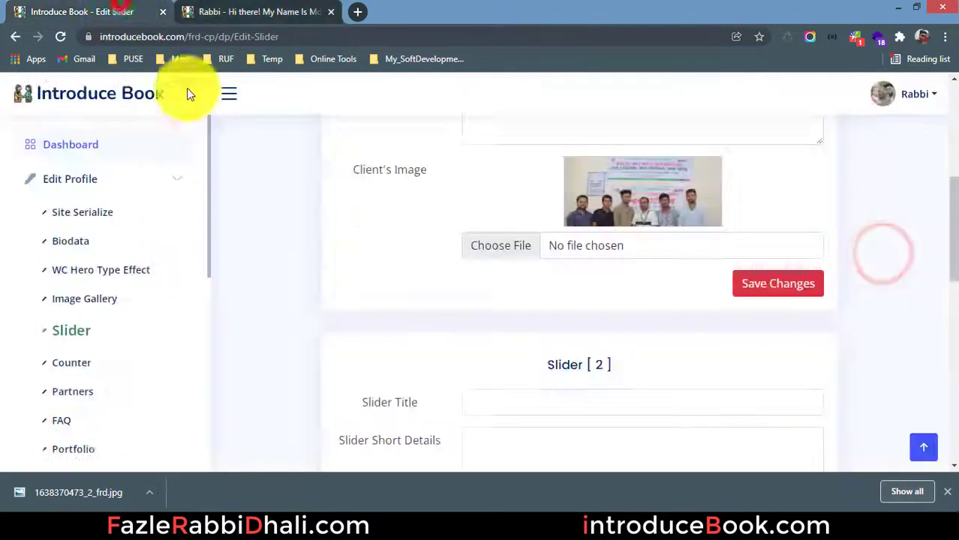